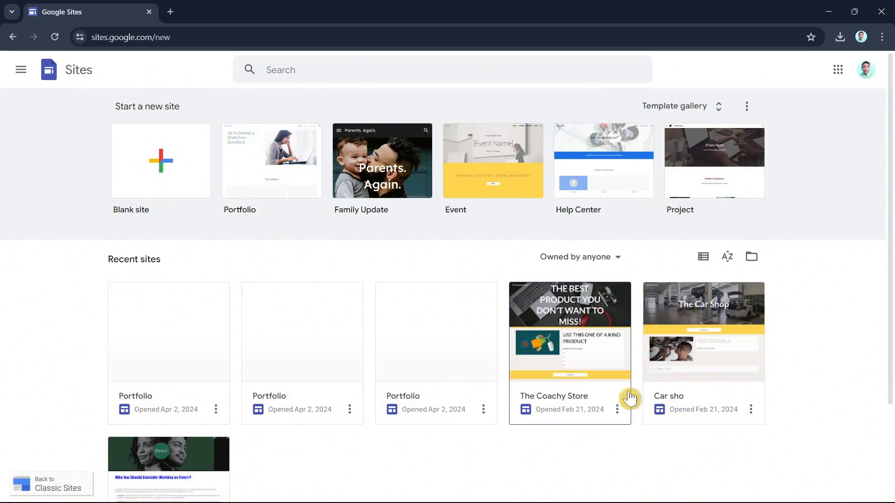
Look through the recent sites and examine the Personal, Work, Small business and Education templates in the template gallery.
scroll(343, 289, "down", 3)
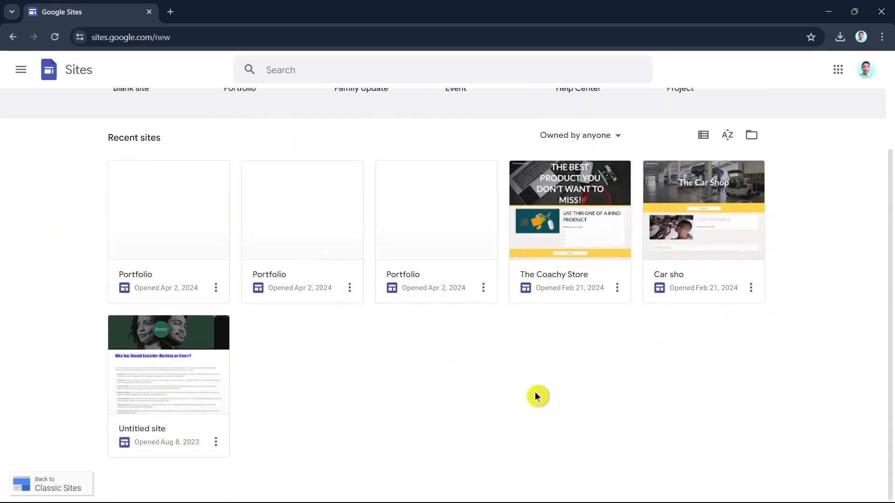
scroll(573, 373, "up", 3)
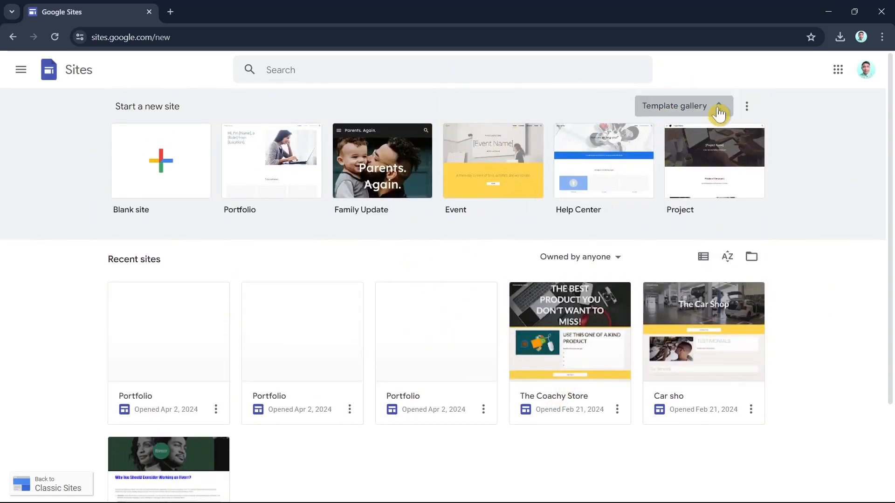
left_click(688, 107)
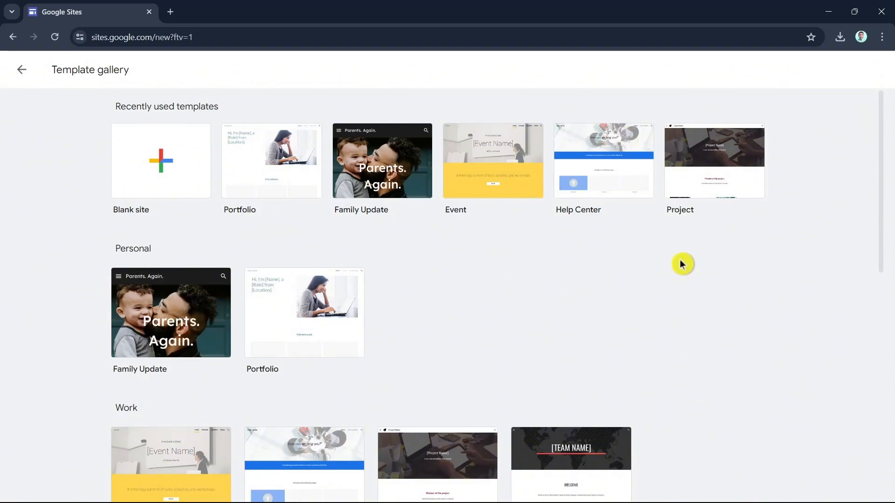
scroll(306, 223, "down", 2)
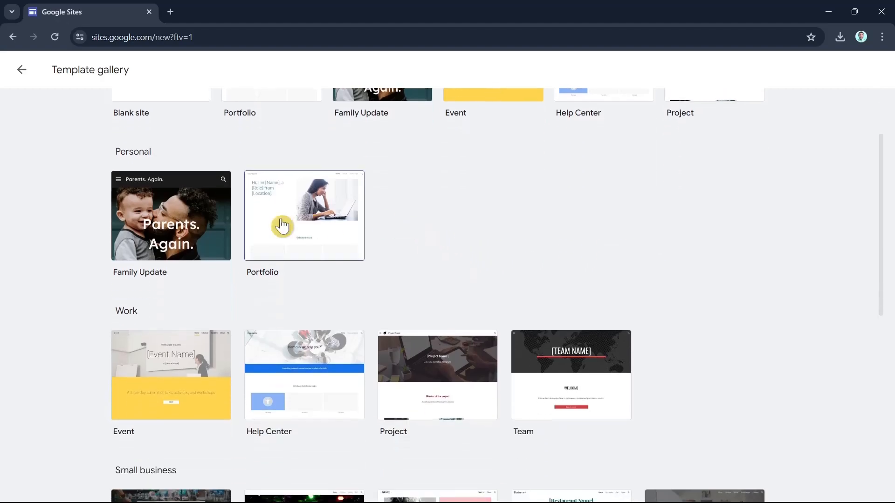
scroll(195, 301, "down", 4)
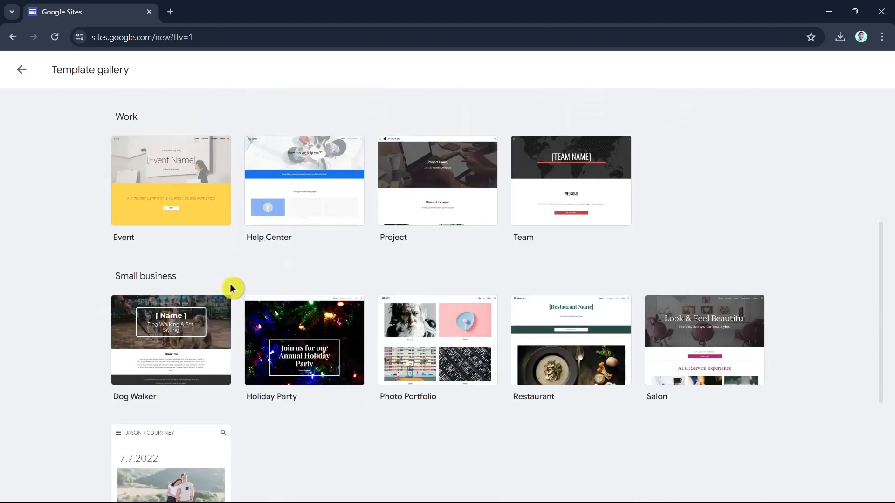
scroll(214, 284, "down", 1)
scroll(266, 289, "down", 4)
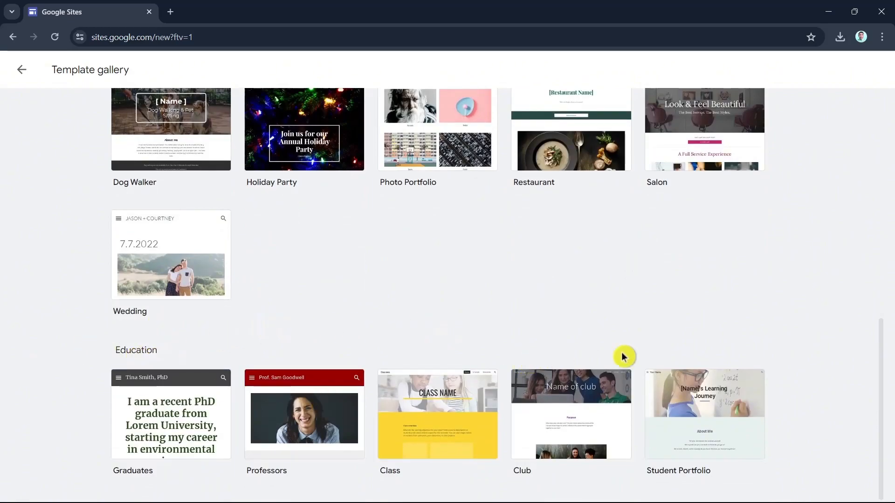
scroll(835, 343, "up", 10)
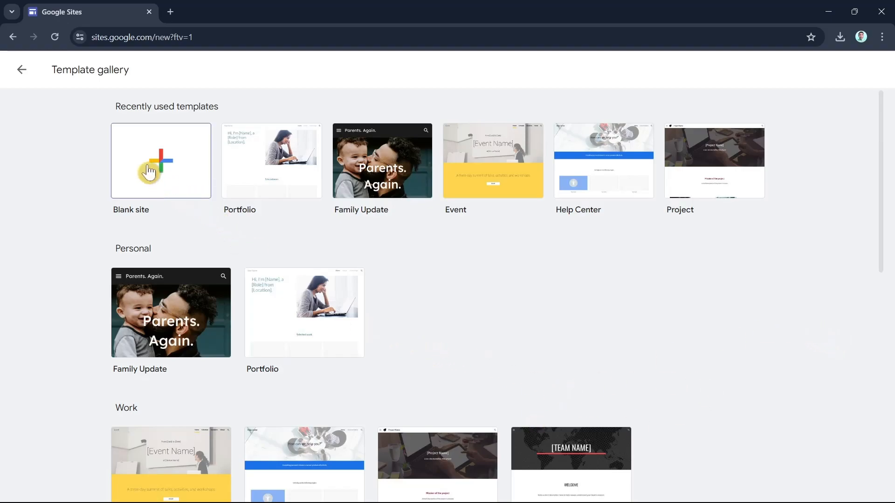
Create a blank site and replace the placeholder page title with "Quick Shop".
left_click(178, 164)
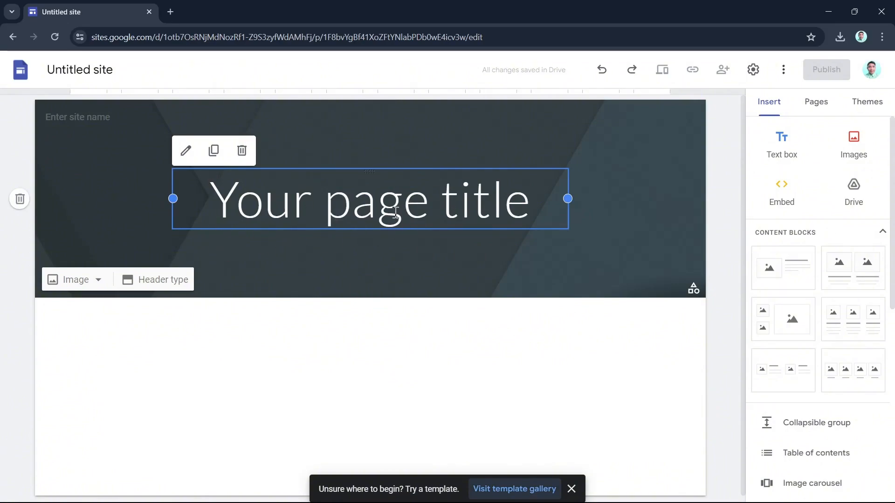
triple_click(396, 212)
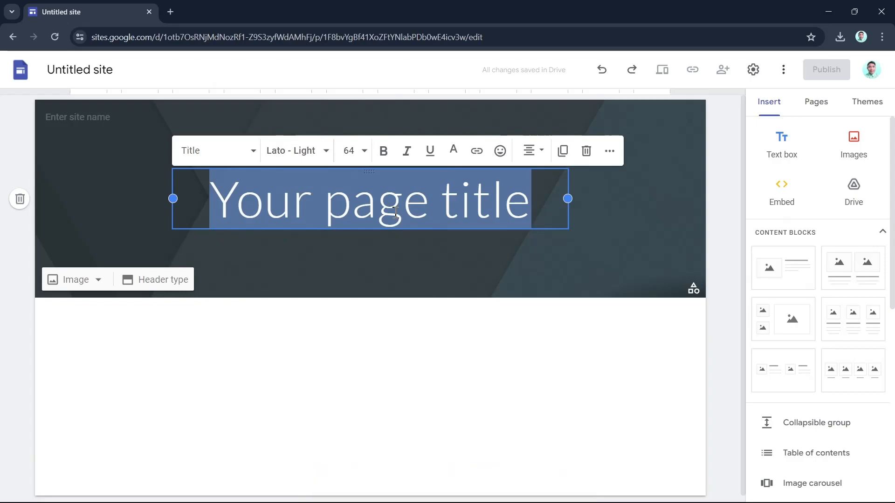
type("Quick Shop")
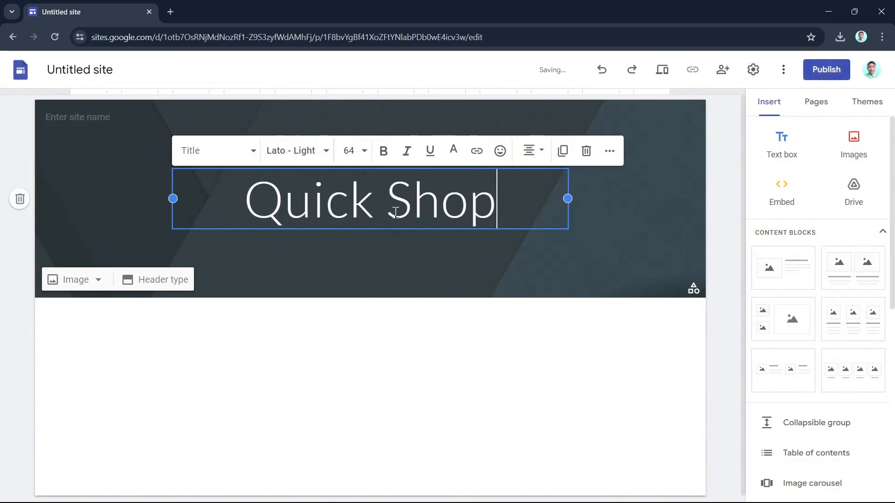
Examine the font, font size and alignment options available for the Quick Shop title text.
left_click_drag(497, 200, 252, 201)
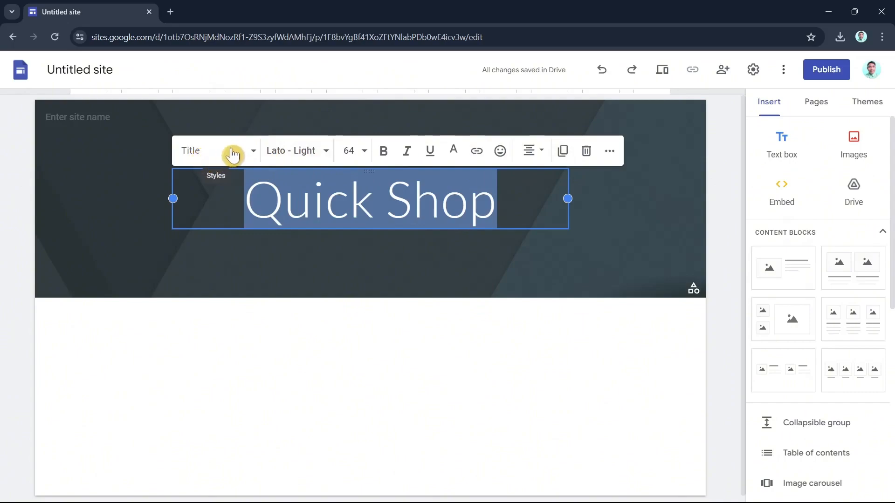
left_click(293, 151)
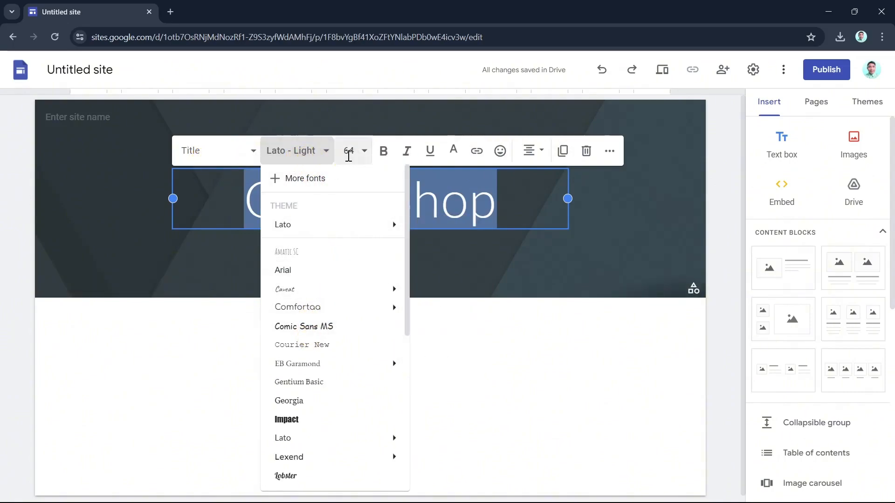
left_click(353, 151)
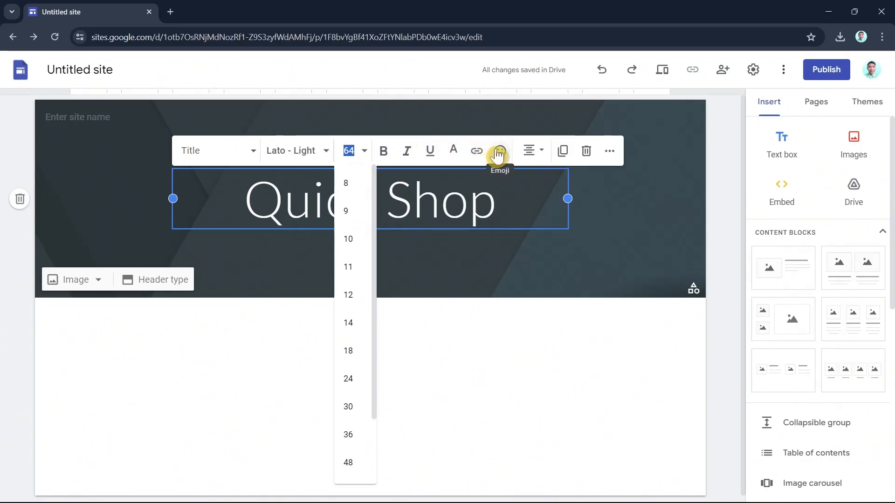
left_click(530, 155)
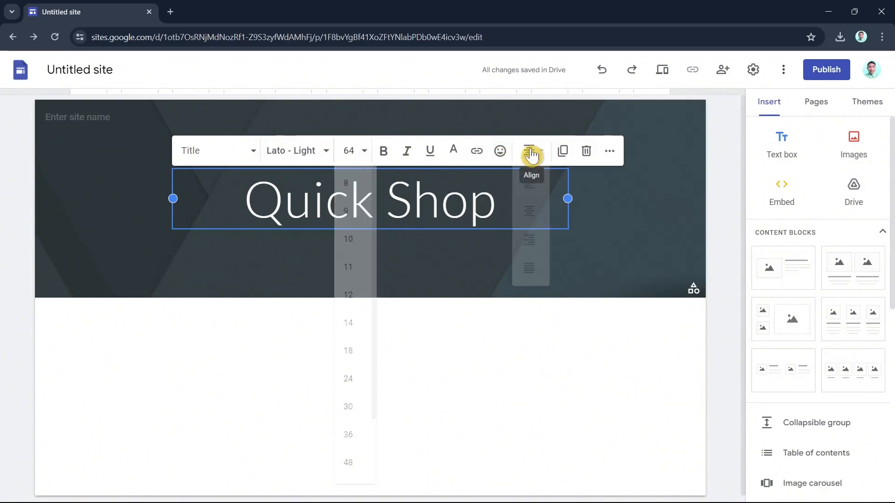
left_click(531, 155)
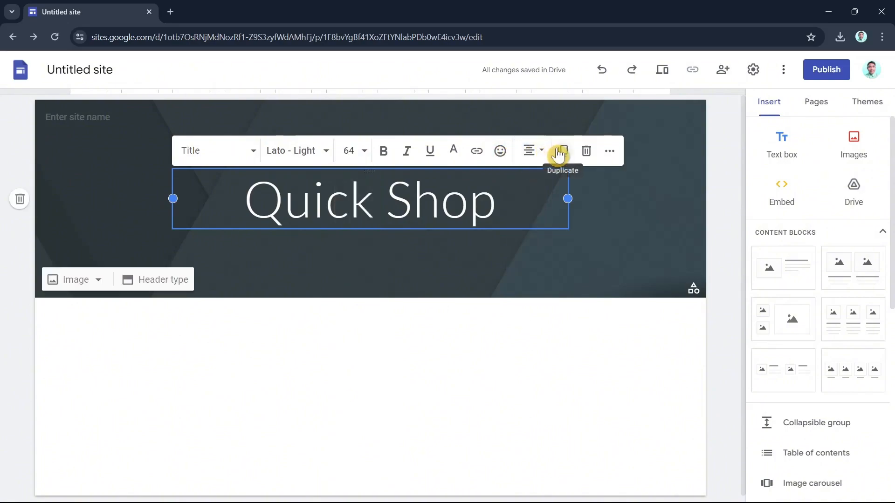
left_click(453, 260)
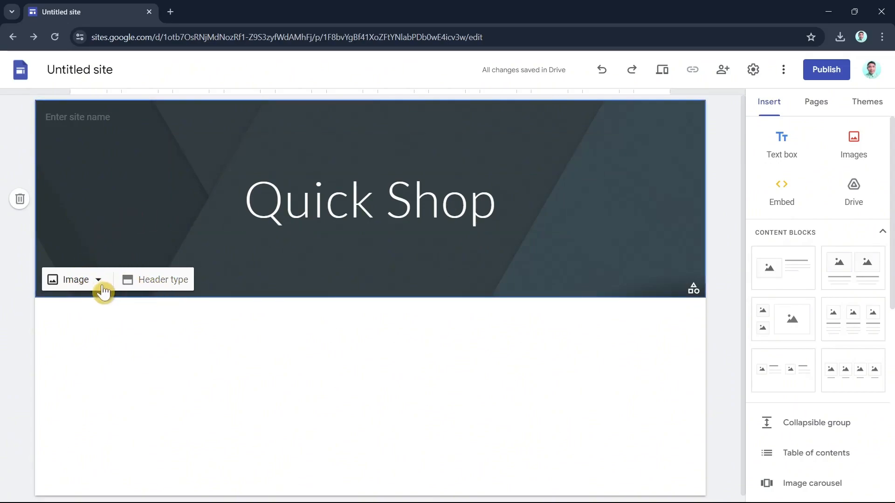
Try the Cover, Large banner, Banner and Title only header types, and set the header back to Banner.
left_click(158, 285)
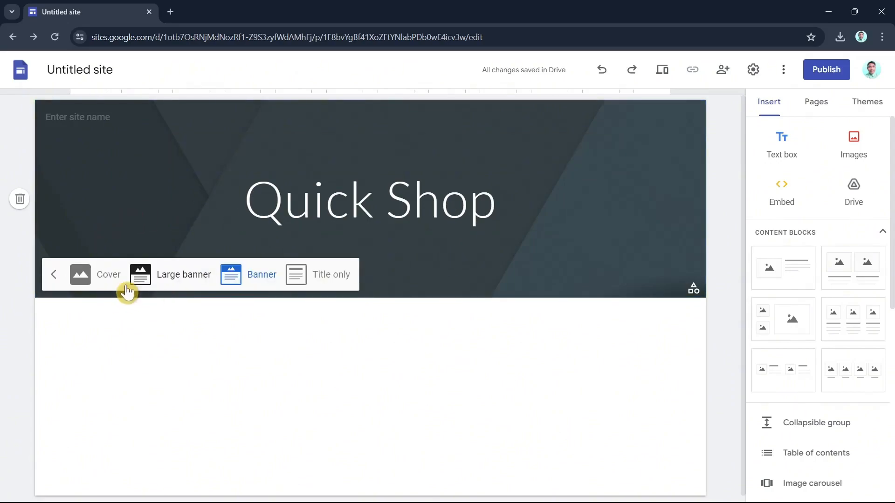
left_click(104, 286)
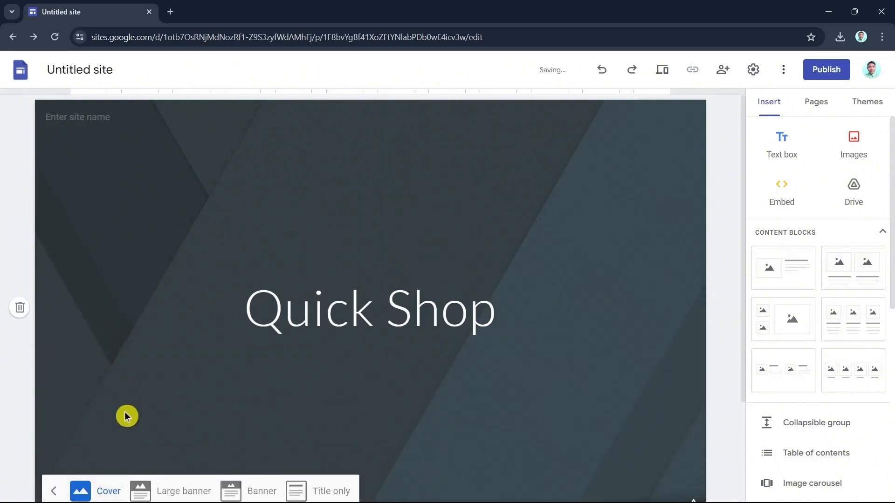
left_click(191, 478)
left_click(254, 379)
left_click(322, 275)
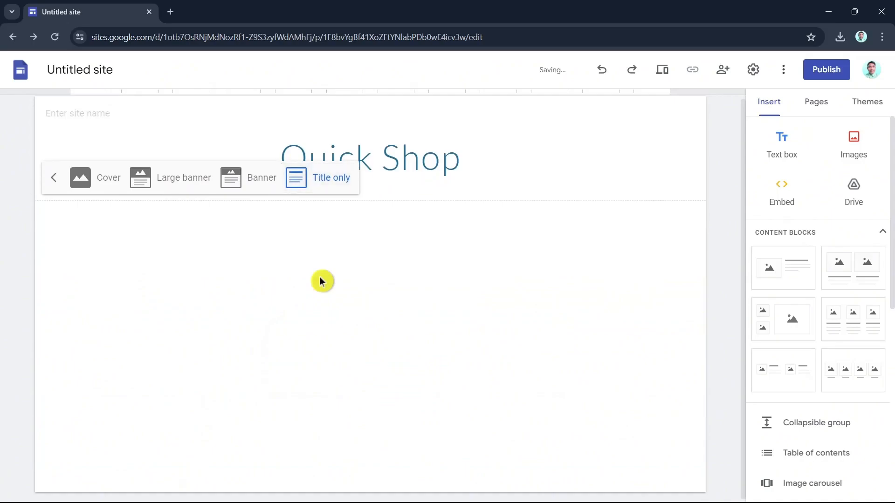
left_click(242, 180)
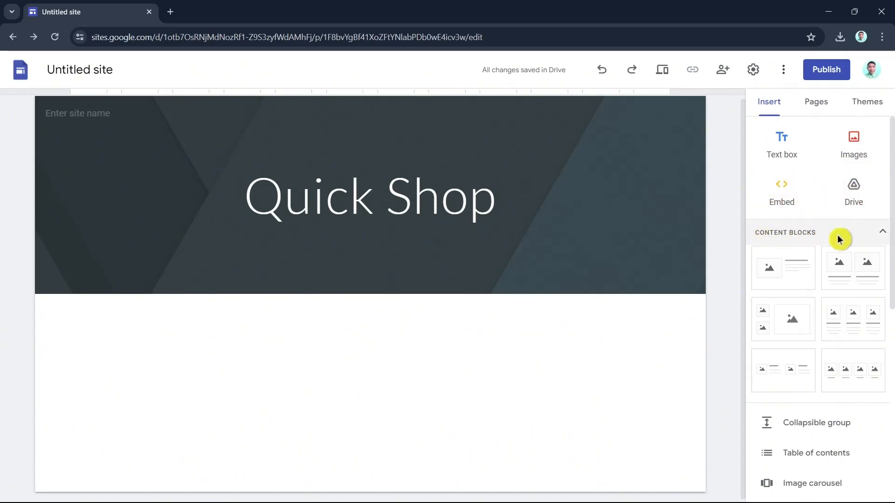
Review the insertable elements and add the content block with one image beside a heading and text below the header.
scroll(846, 261, "down", 2)
scroll(848, 275, "down", 3)
scroll(860, 238, "up", 1)
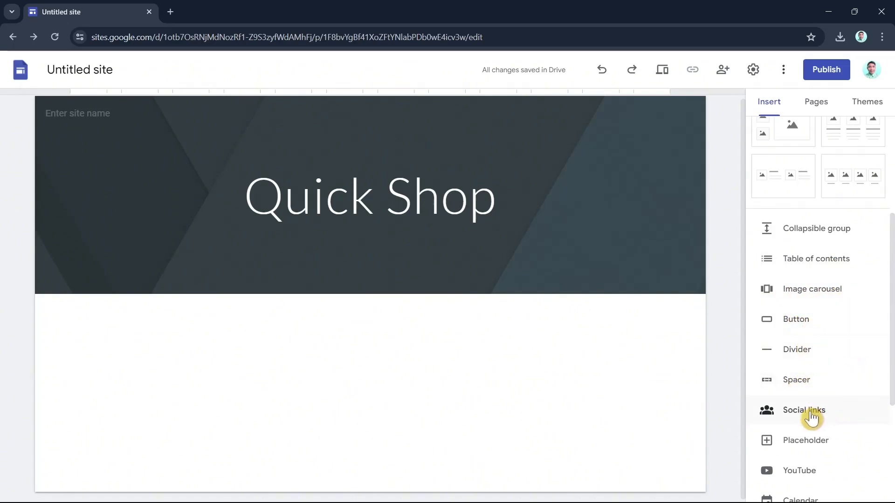
scroll(865, 428, "down", 4)
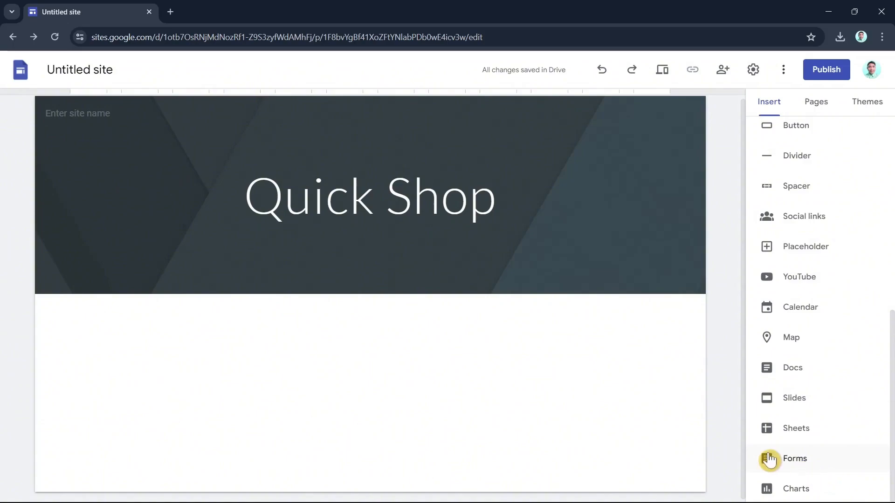
scroll(854, 365, "up", 6)
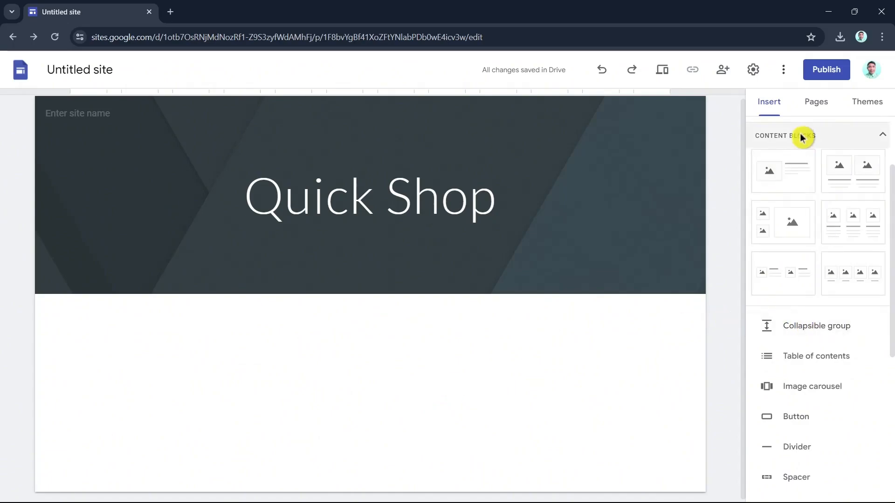
left_click(786, 184)
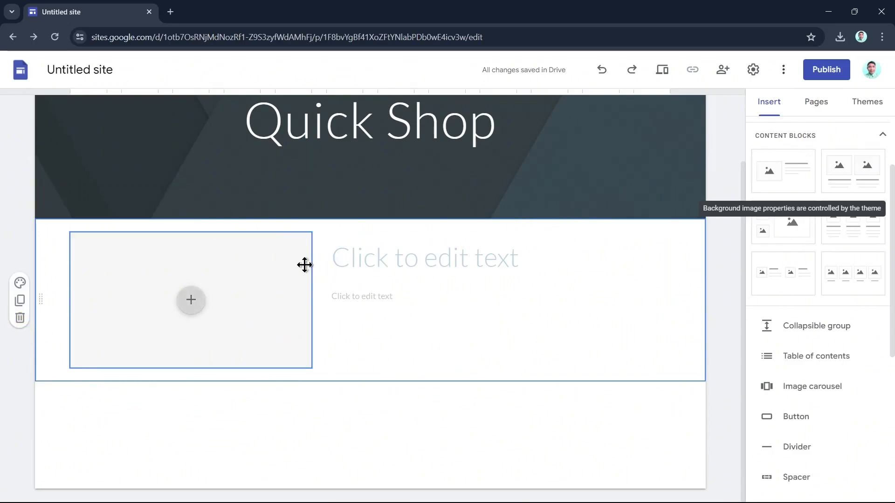
left_click(199, 300)
left_click(413, 261)
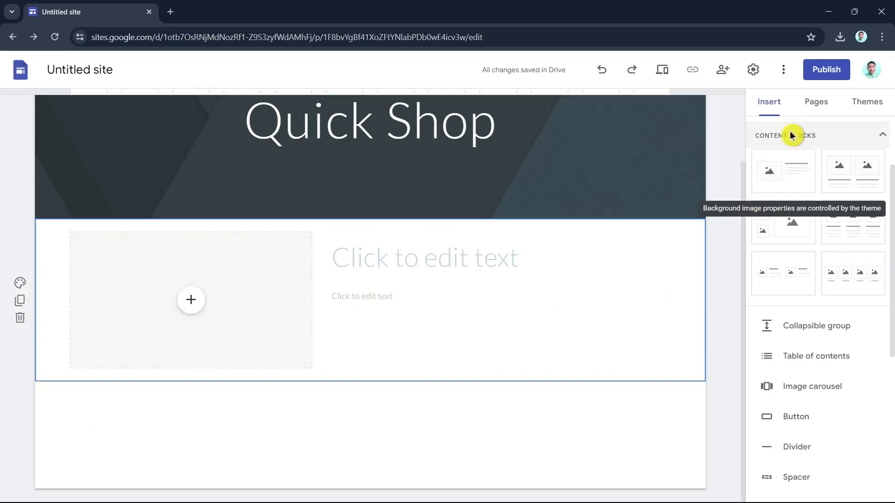
Add a new page to the site without entering a name.
left_click(815, 112)
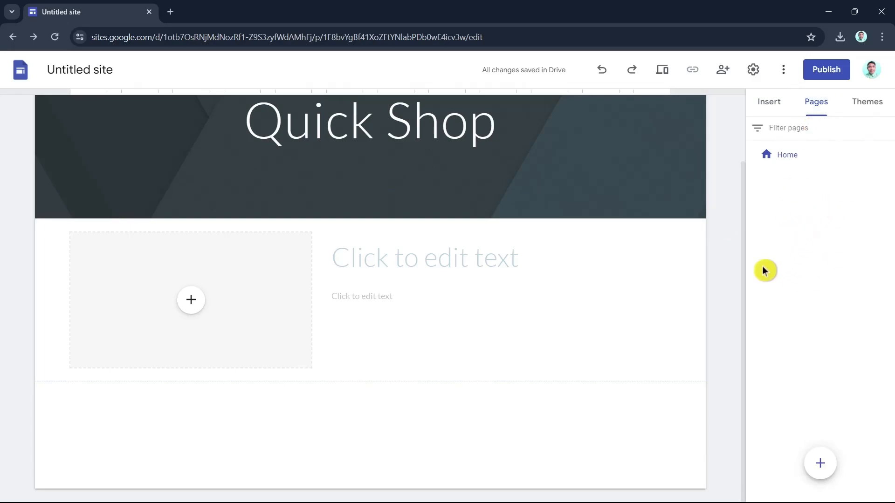
left_click(820, 465)
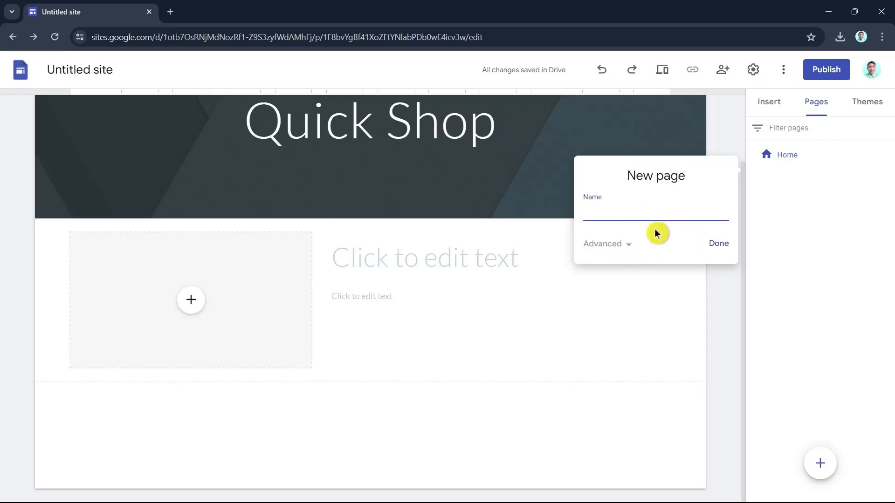
left_click(715, 244)
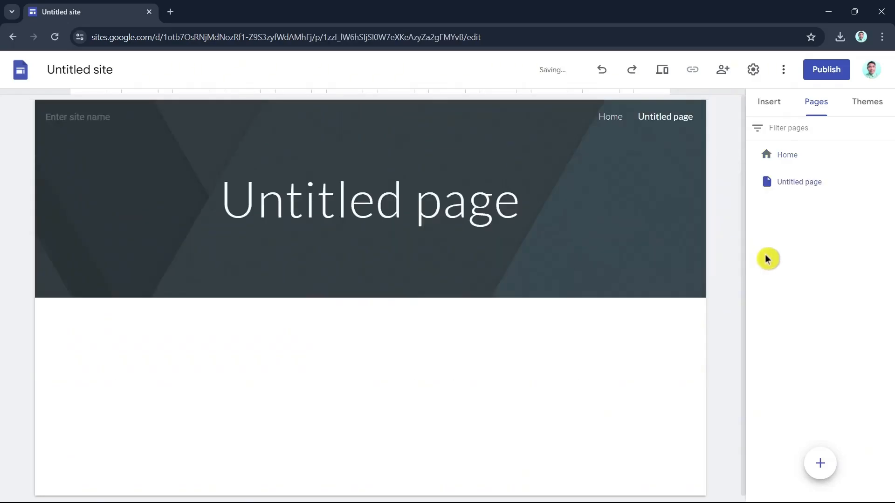
Examine the themes created by Google and the options for creating a custom theme, leaving the current theme in place.
left_click(859, 112)
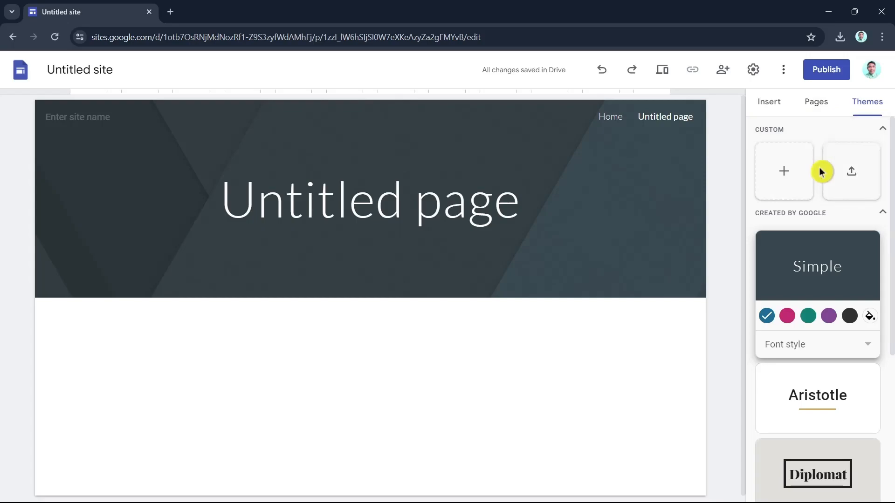
scroll(873, 296, "down", 4)
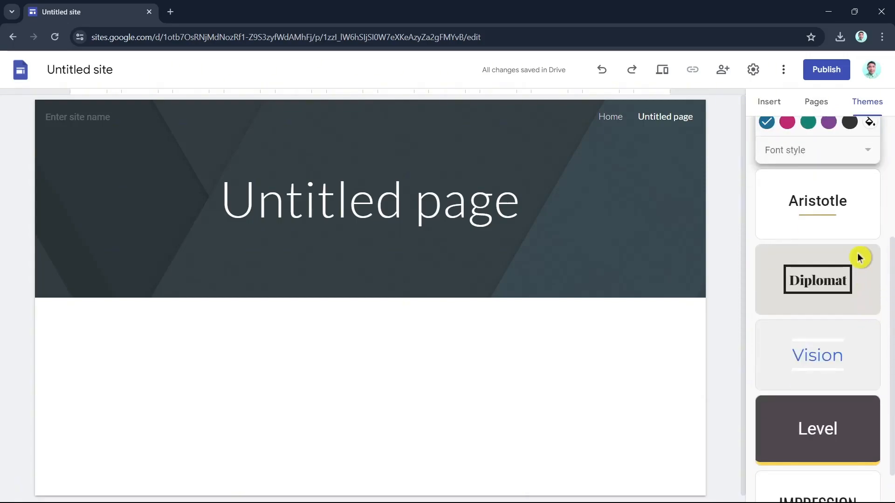
scroll(839, 350, "down", 1)
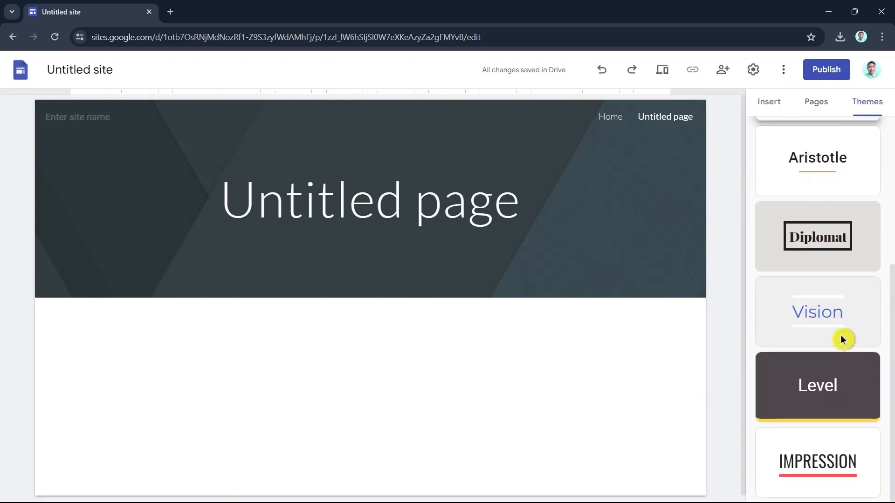
scroll(832, 441, "up", 5)
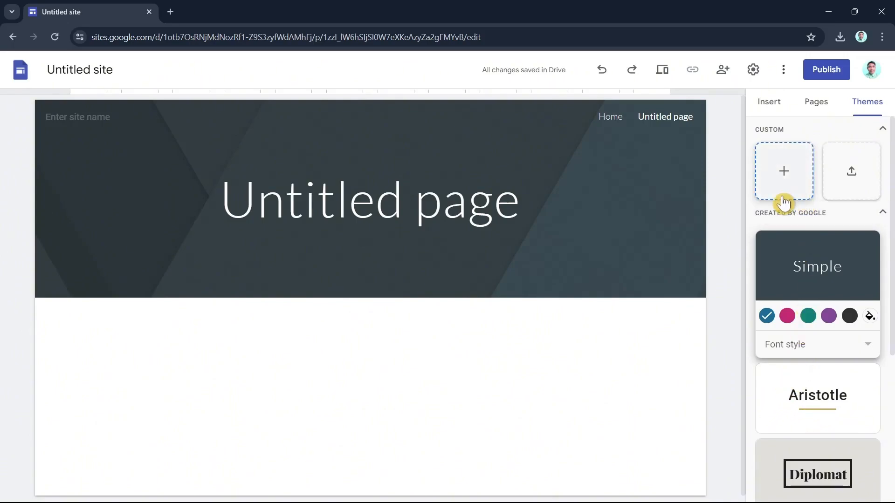
left_click(794, 176)
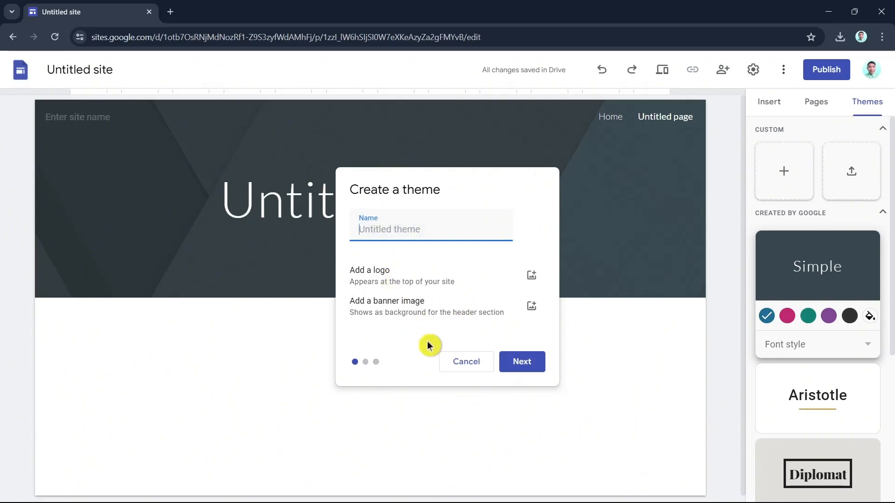
left_click(450, 365)
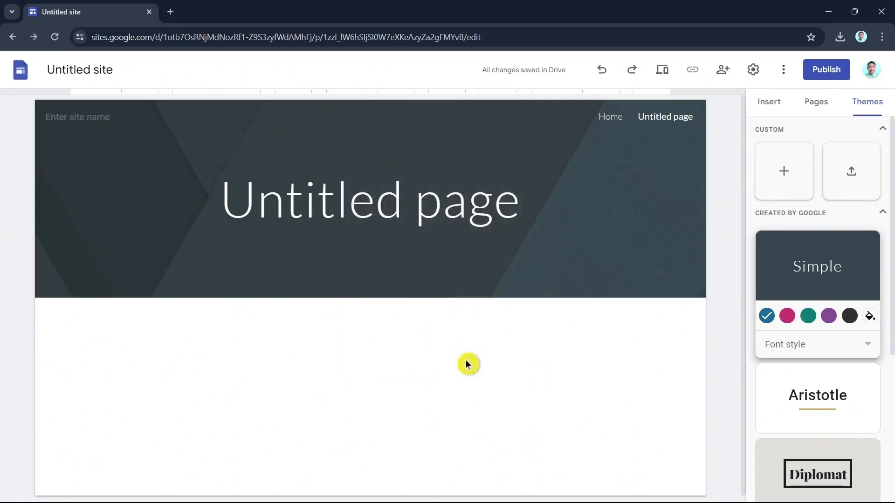
Try the Side navigation mode in the site settings, and set the mode back to Top.
left_click(754, 75)
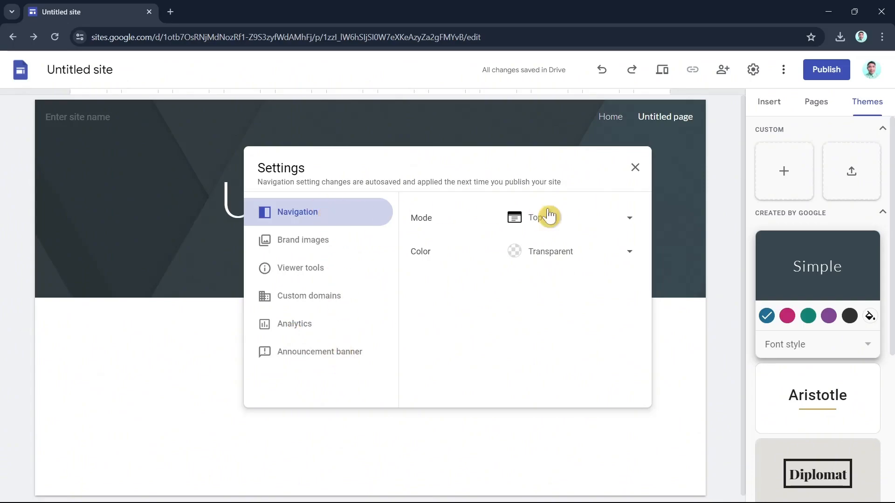
left_click(585, 227)
left_click(574, 252)
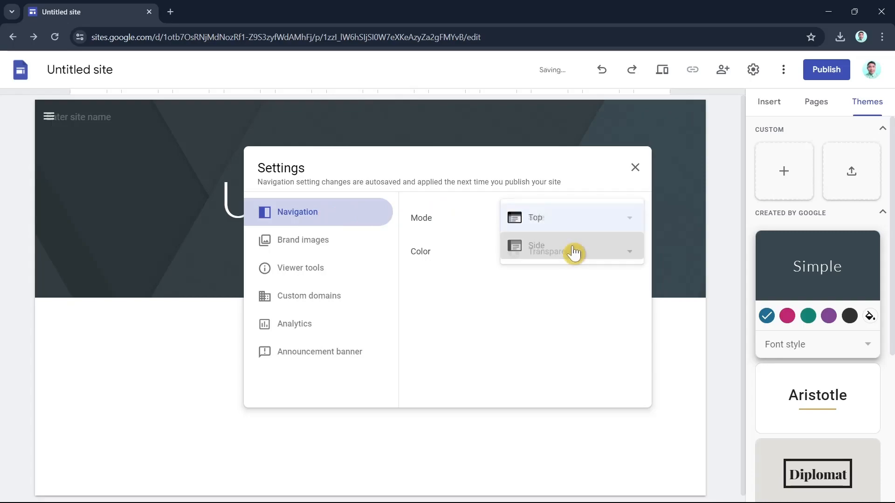
left_click(542, 218)
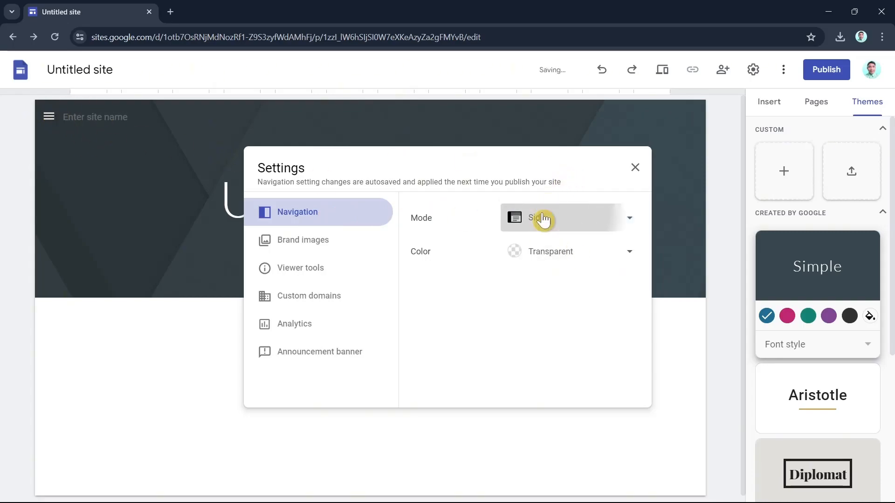
left_click(578, 190)
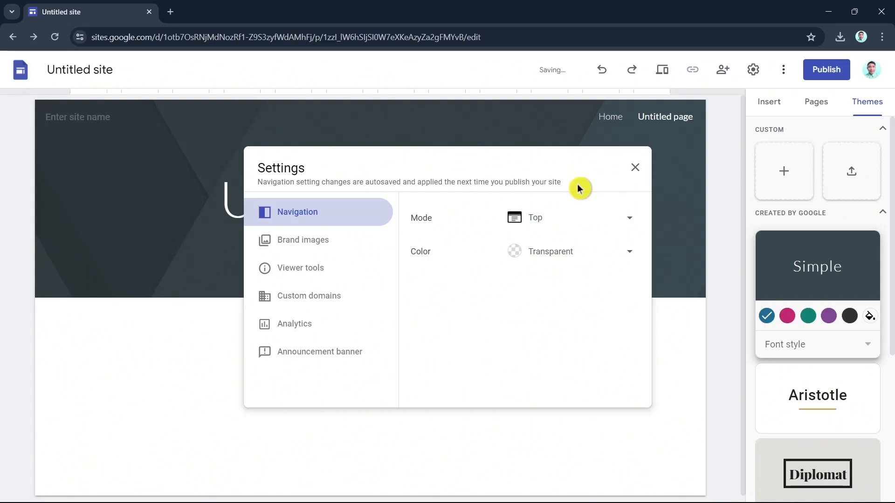
Try the White, Black and Transparent colors for the navigation bar, and set the color to White.
left_click(584, 254)
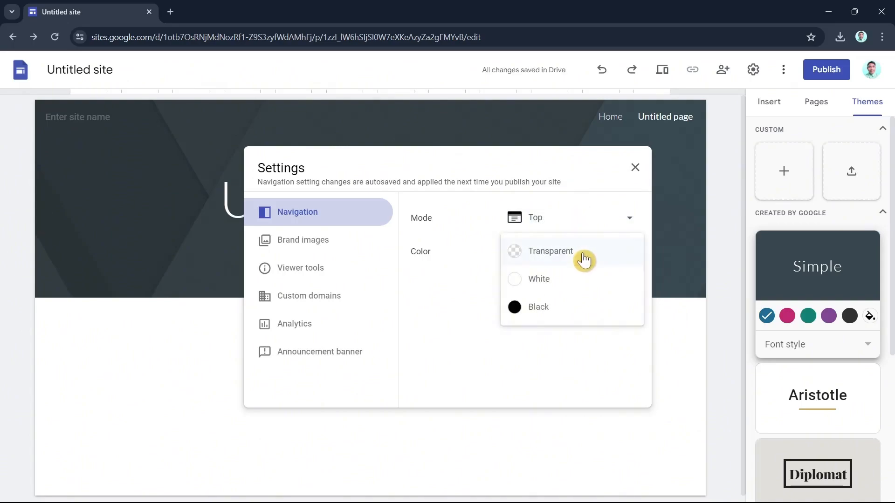
left_click(547, 279)
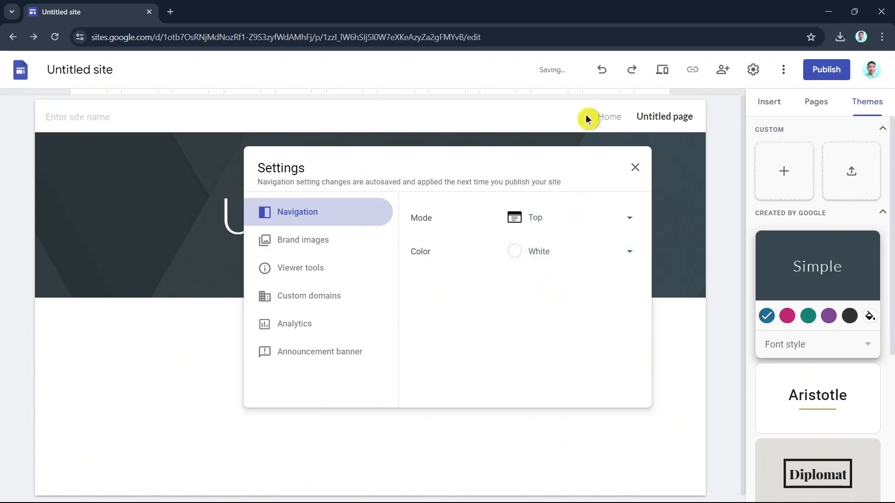
left_click(569, 245)
left_click(564, 279)
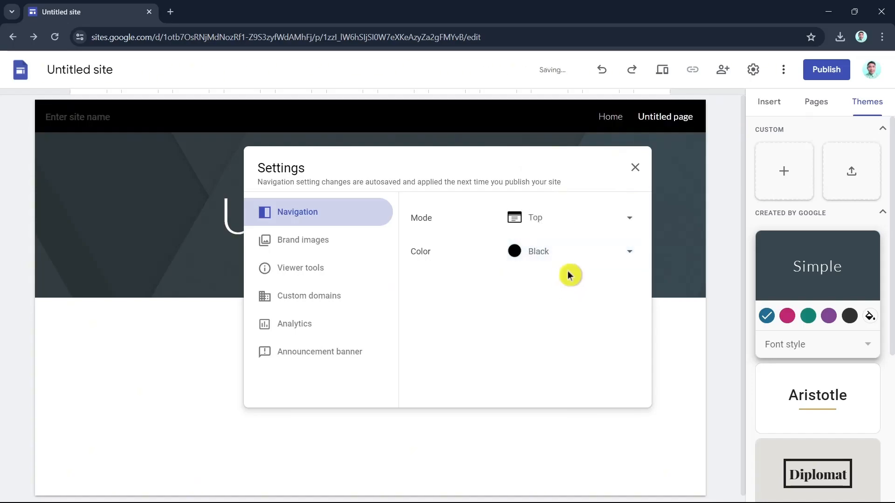
left_click(578, 255)
left_click(569, 196)
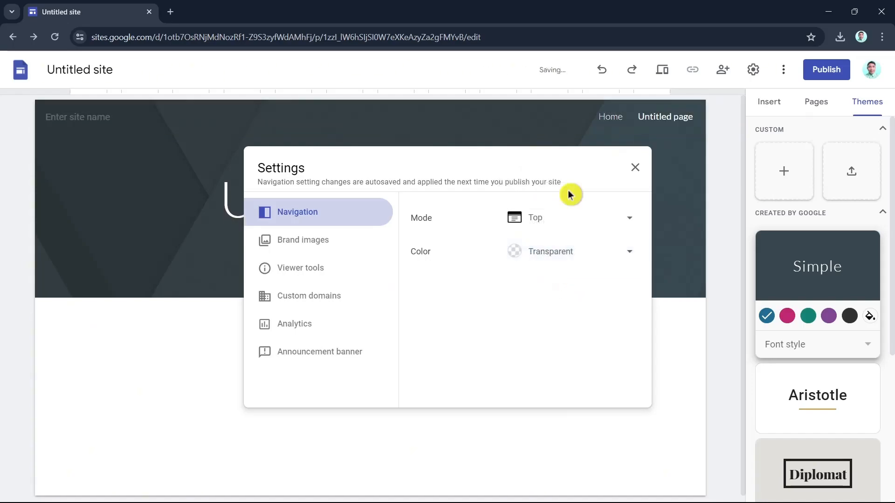
left_click(555, 254)
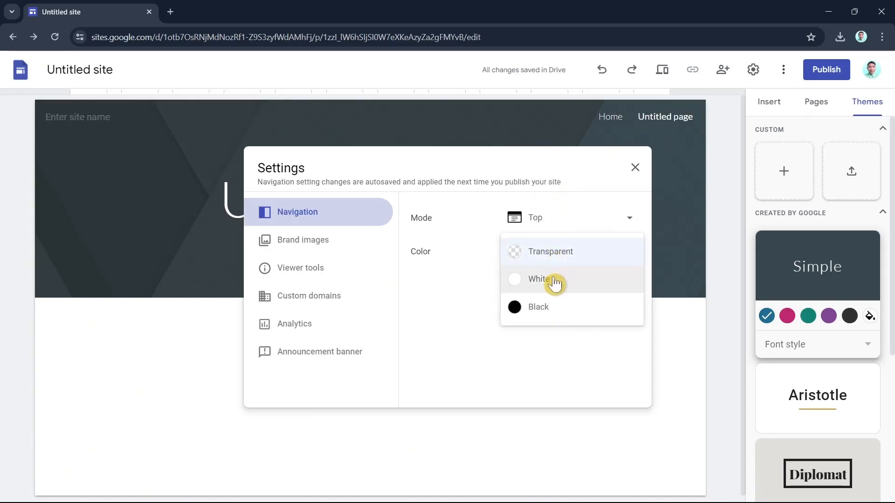
left_click(555, 282)
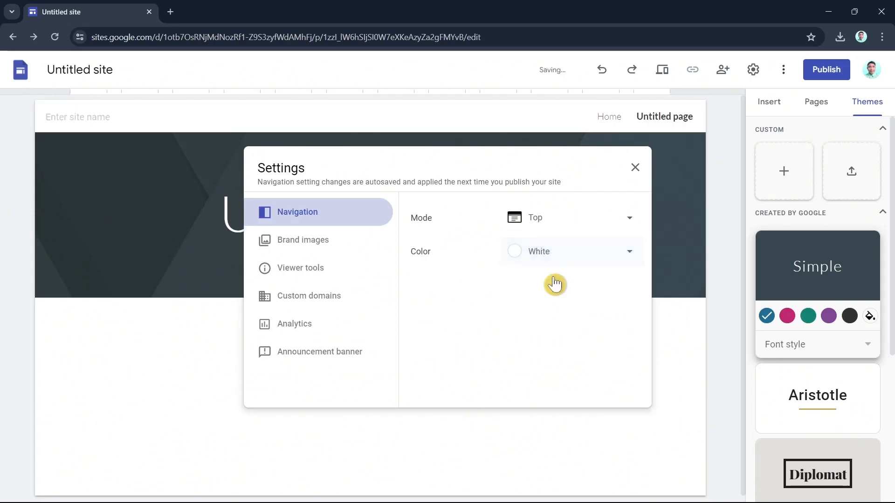
Upload the Notion_app_logo image from the Download folder as the site's logo in the brand images settings.
left_click(312, 245)
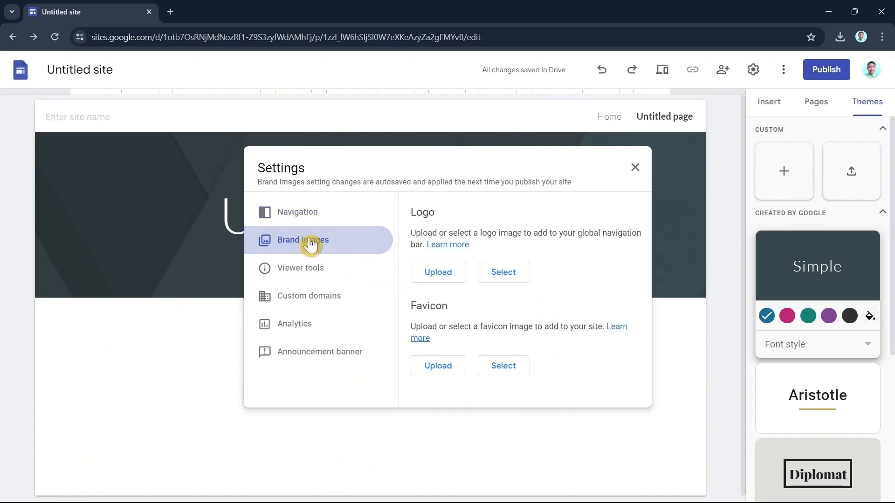
left_click(453, 280)
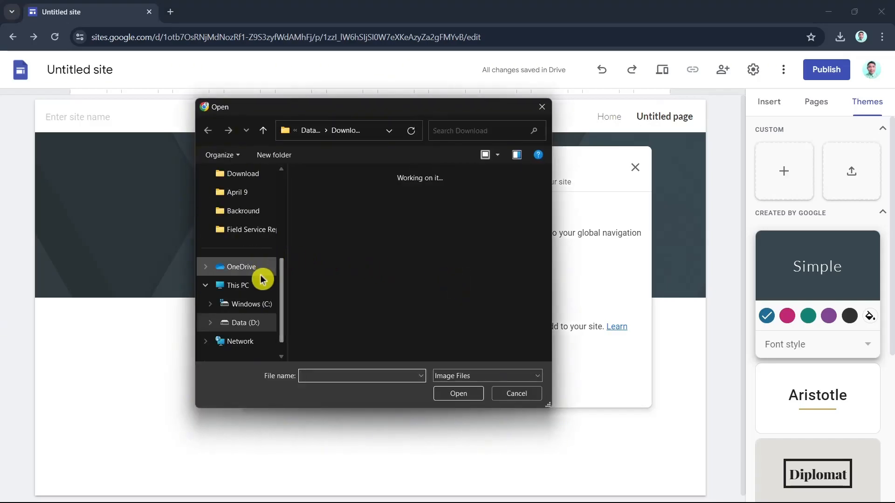
left_click(257, 177)
scroll(434, 279, "down", 5)
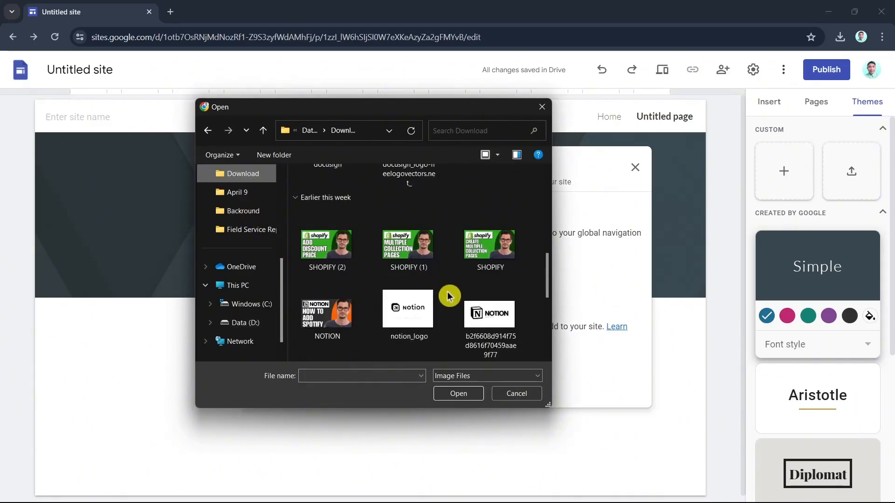
scroll(488, 307, "down", 5)
scroll(490, 310, "up", 3)
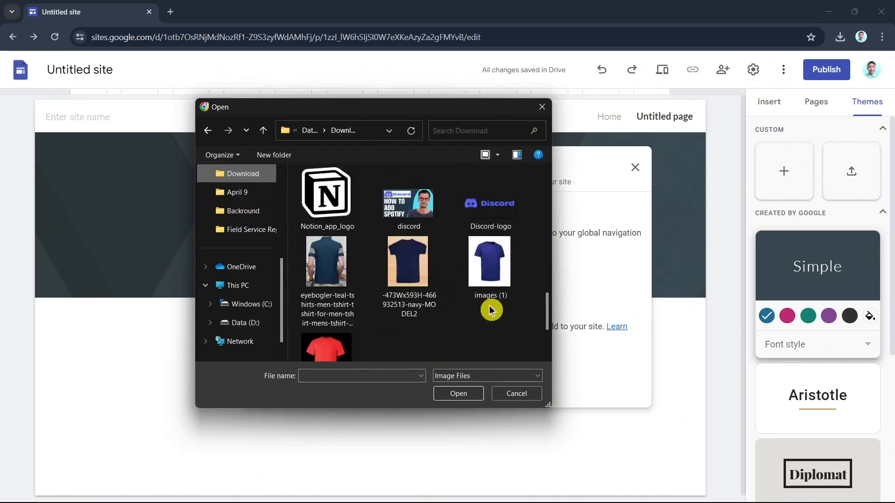
double_click(320, 192)
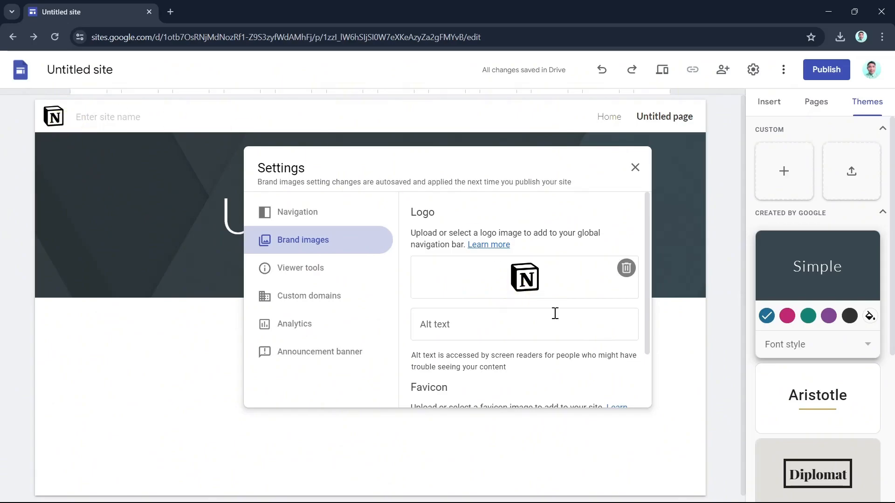
scroll(553, 314, "down", 2)
Review the viewer tools, custom domains, analytics and announcement banner settings, and close the settings without changing them.
left_click(309, 273)
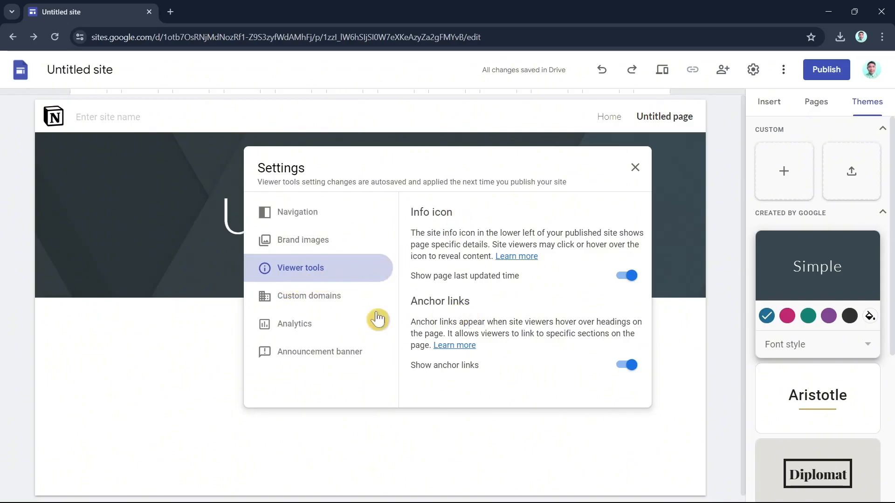
left_click(319, 308)
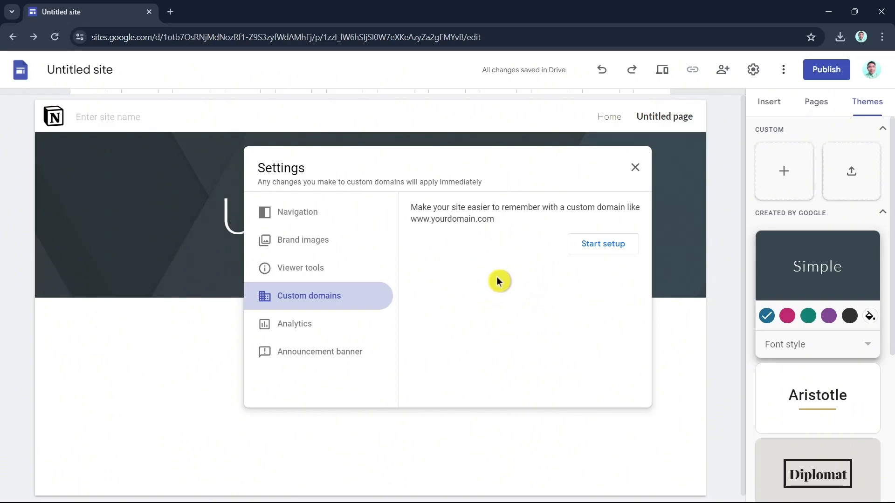
left_click(316, 334)
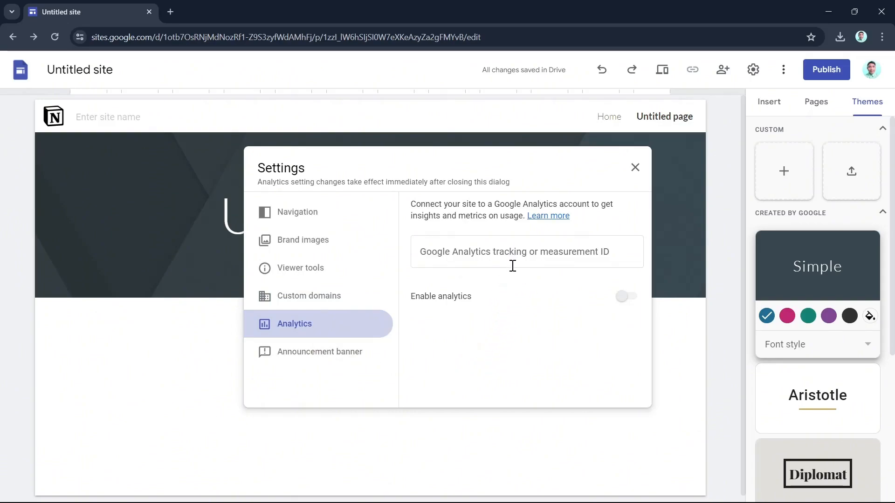
left_click(294, 360)
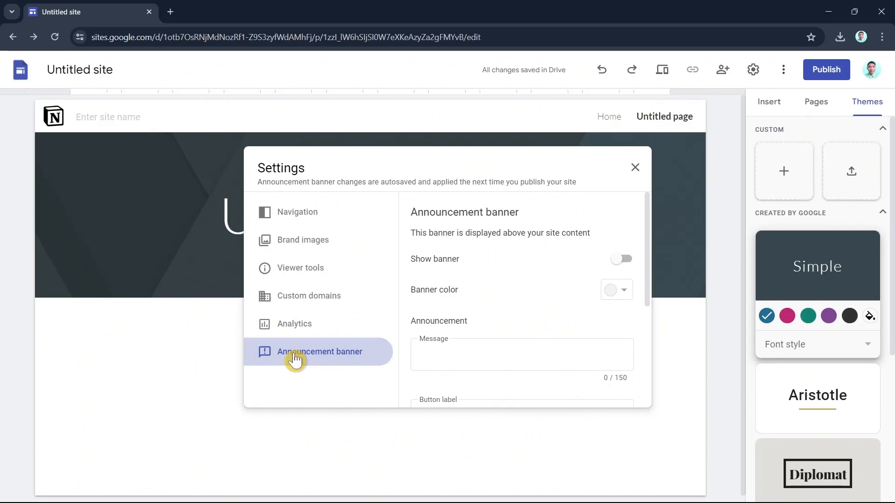
left_click(633, 171)
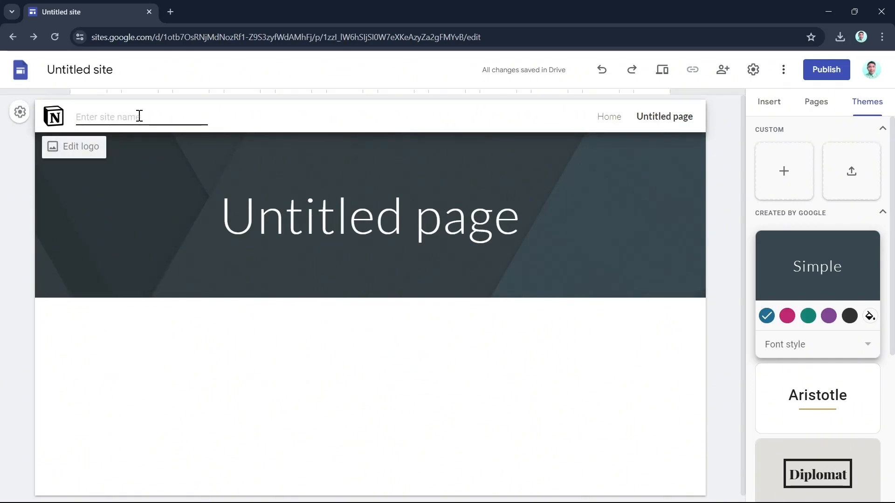
Enter Quick Shop as the site name and replace the untitled page's header title with Quick Shop.
type("Quick Shop")
left_click(622, 359)
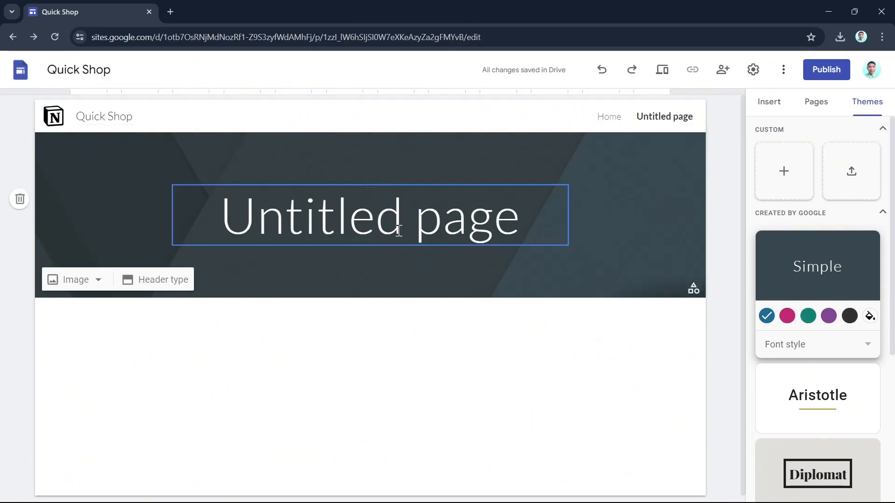
triple_click(400, 229)
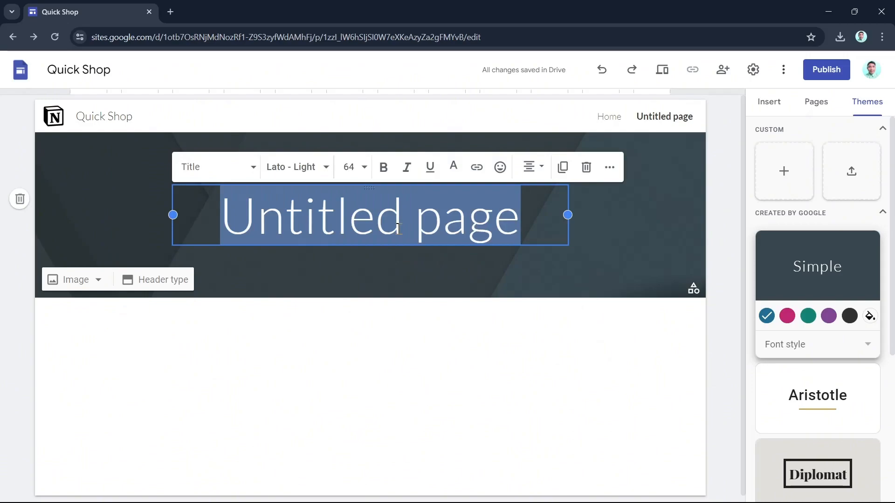
type("Shop")
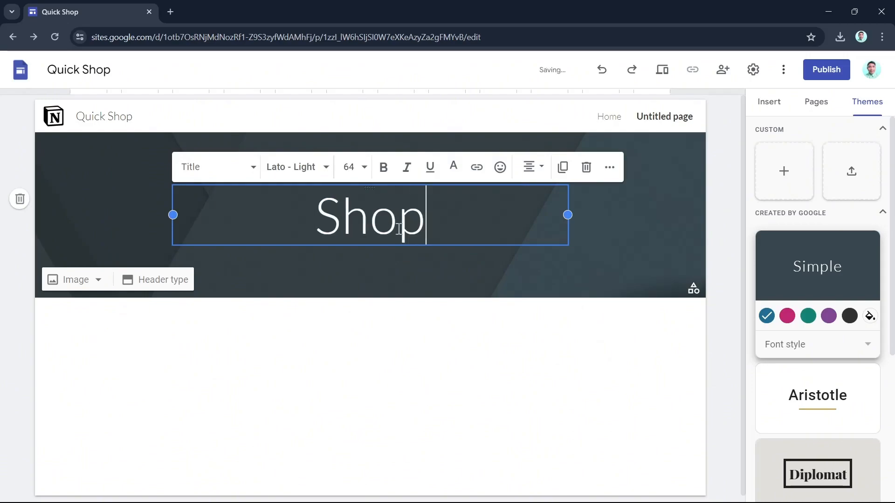
key("BackSpace")
key("BackSpace")
key("BackSpace")
key("BackSpace")
type("QWui")
key("BackSpace")
key("BackSpace")
key("BackSpace")
type("uick Shop")
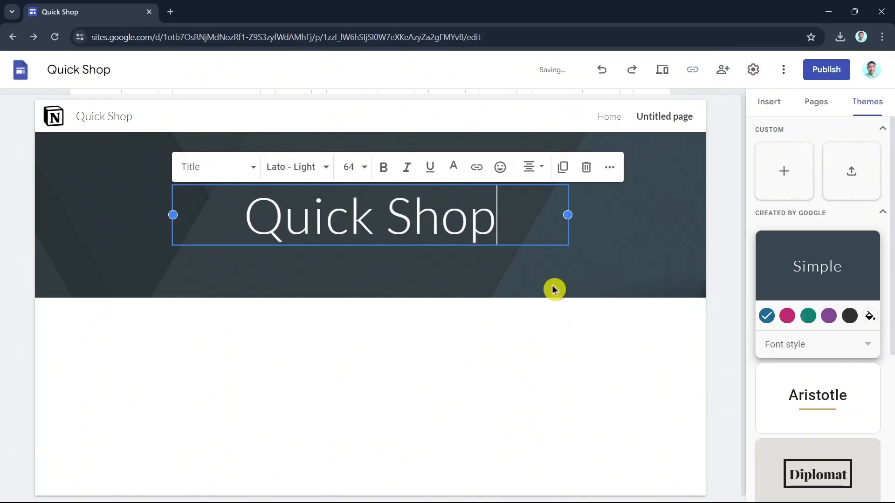
left_click(547, 387)
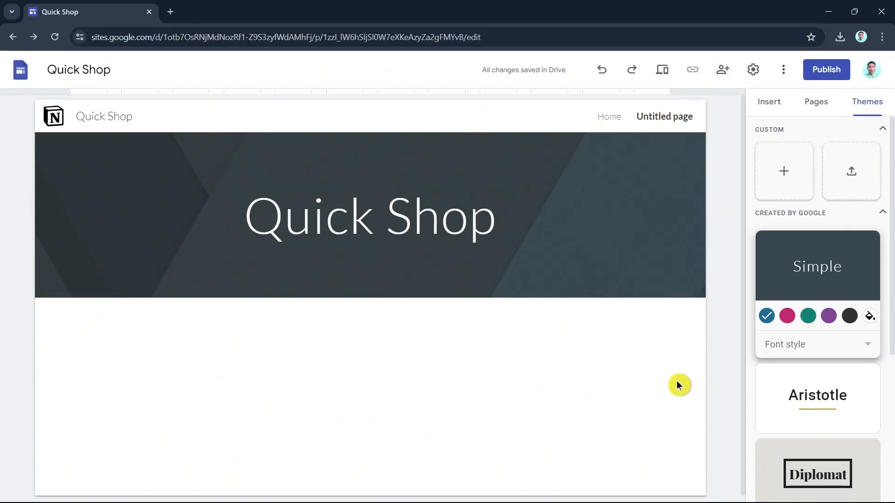
Add the content block with one image beside a heading and text below the Quick Shop header.
scroll(606, 392, "down", 1)
left_click(809, 106)
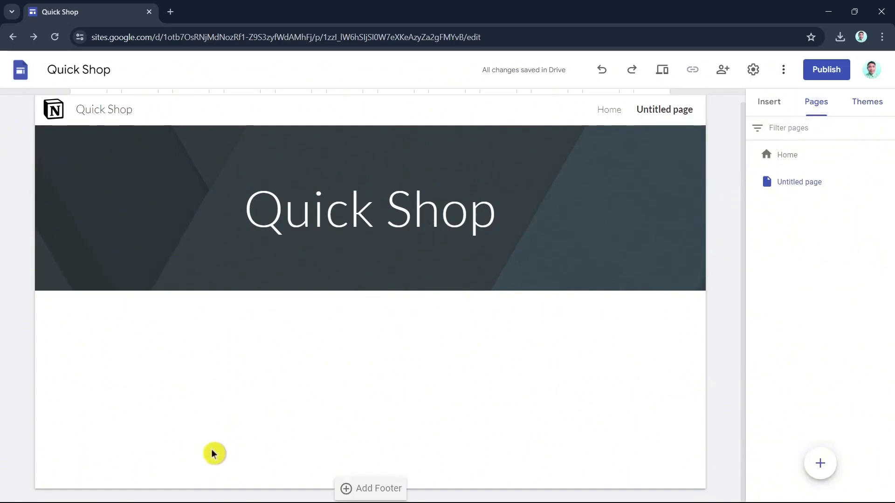
left_click(766, 103)
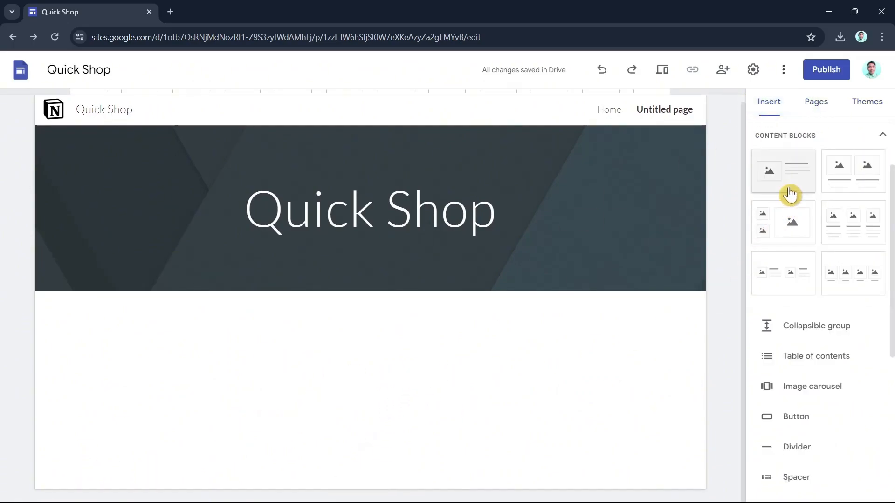
left_click_drag(789, 193, 263, 407)
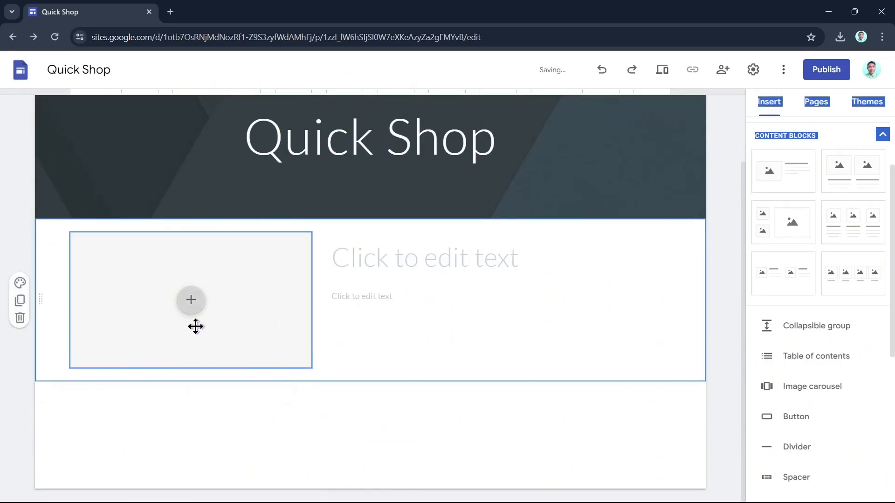
Upload the s220-average-athlete-tshirt-colour-heather-66785-p image from the Download folder into the content block's image placeholder.
left_click(199, 307)
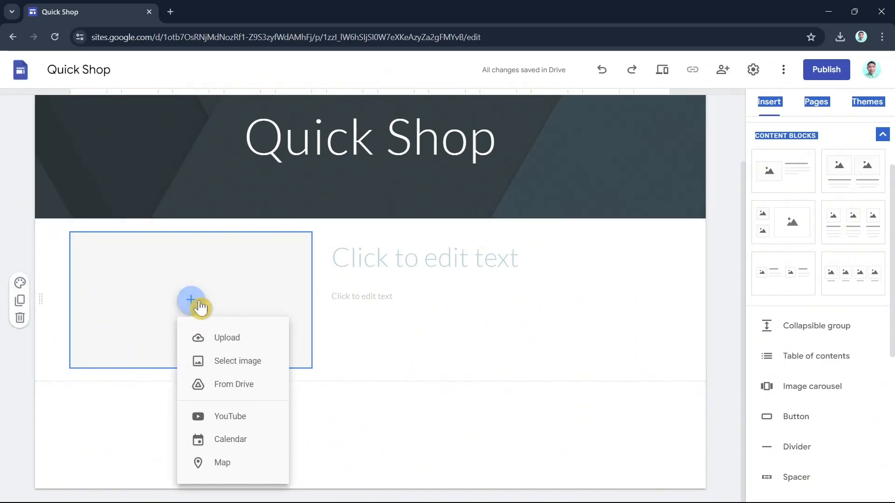
left_click(252, 343)
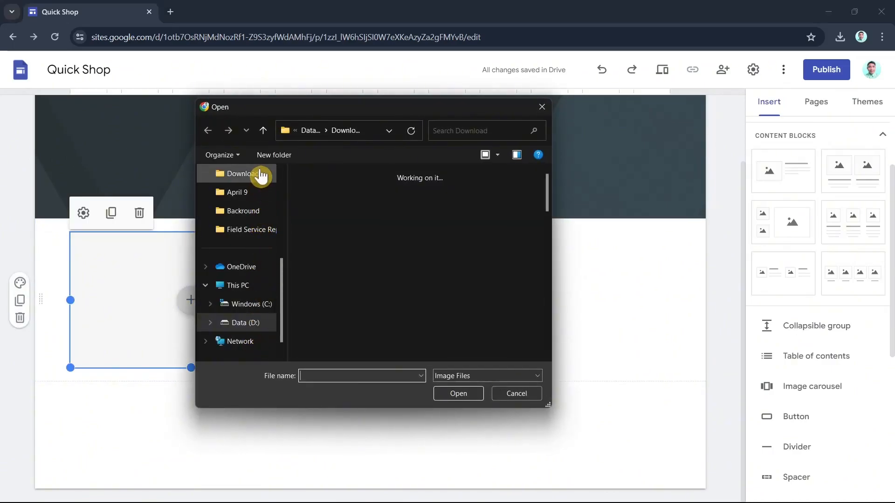
left_click(393, 221)
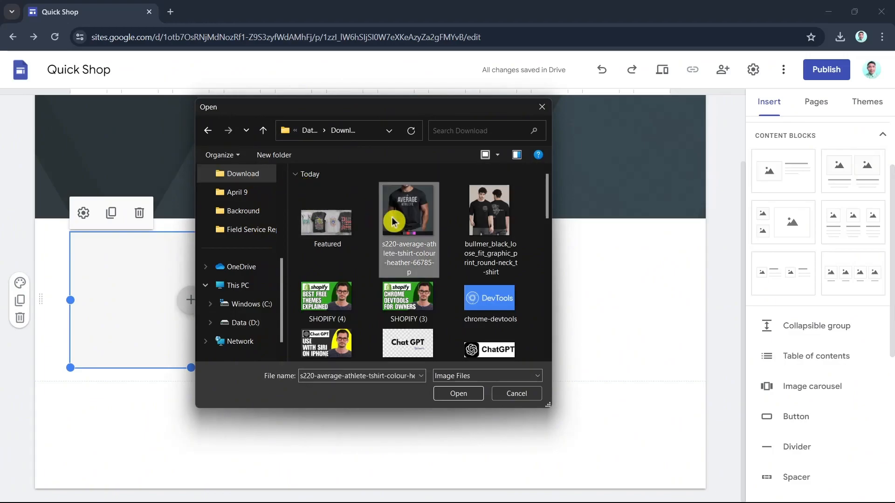
double_click(392, 222)
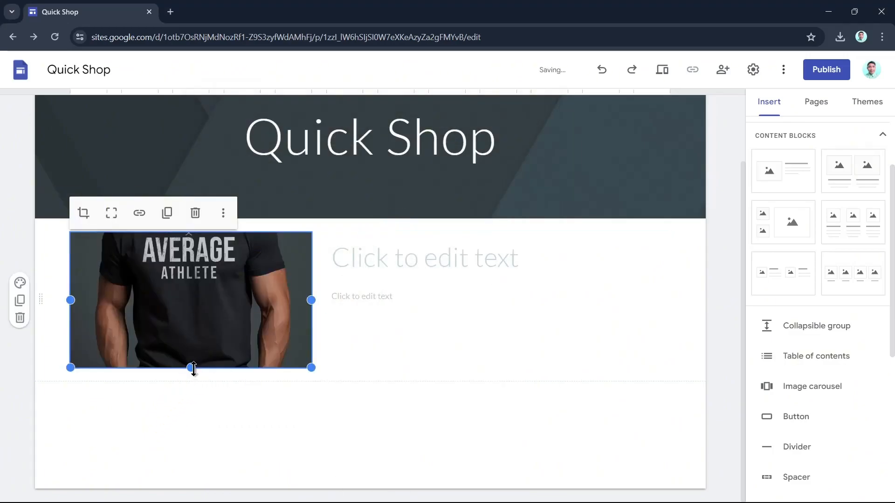
Stretch the T-shirt image downward until it is slightly taller than it is wide.
left_click_drag(191, 368, 186, 471)
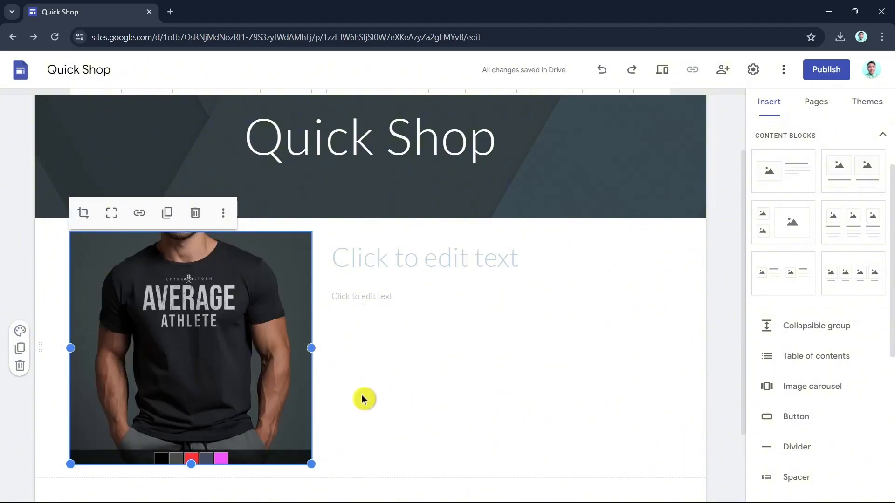
scroll(177, 375, "down", 2)
left_click_drag(191, 368, 204, 399)
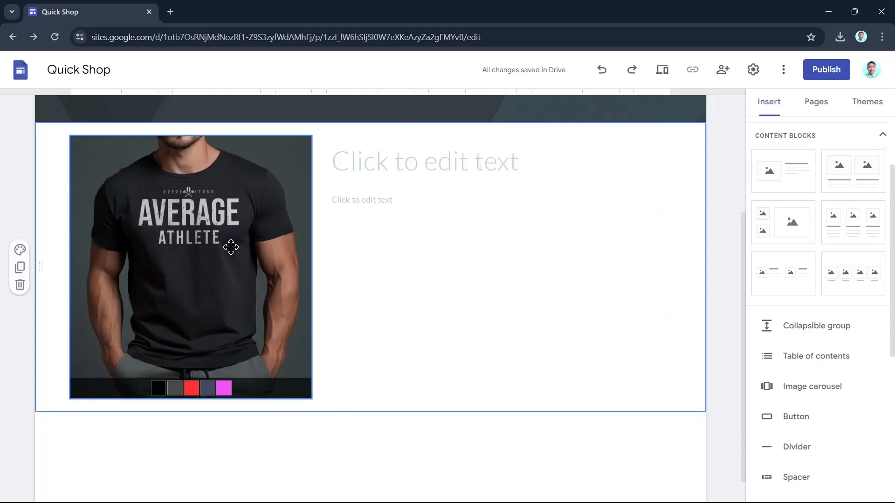
Enter Quick How To Shirt as the heading beside the T-shirt image.
left_click(447, 163)
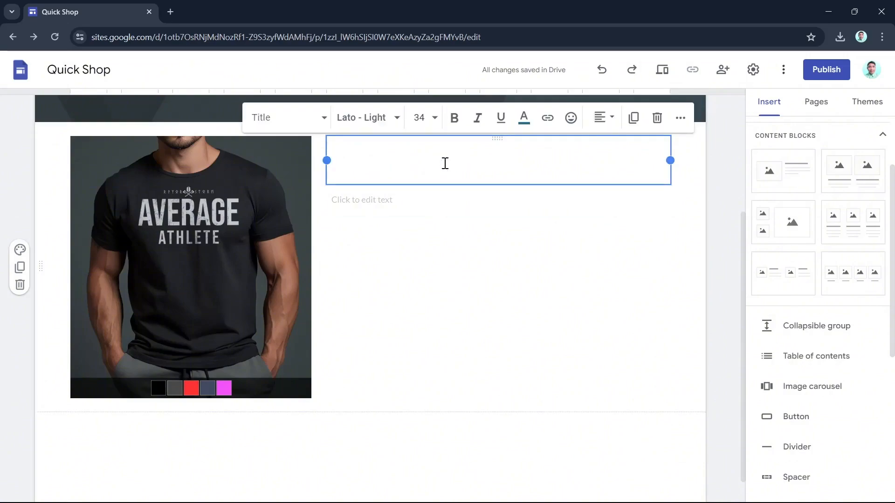
type("Quick")
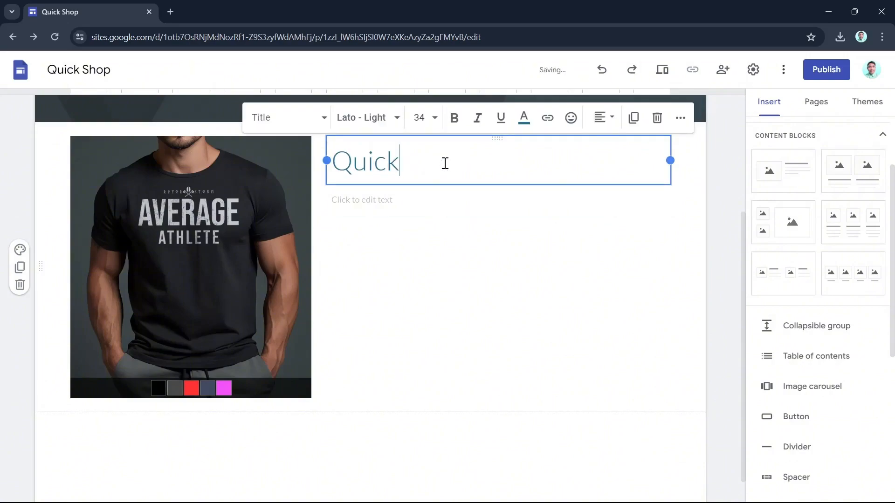
type(" How To Shirt")
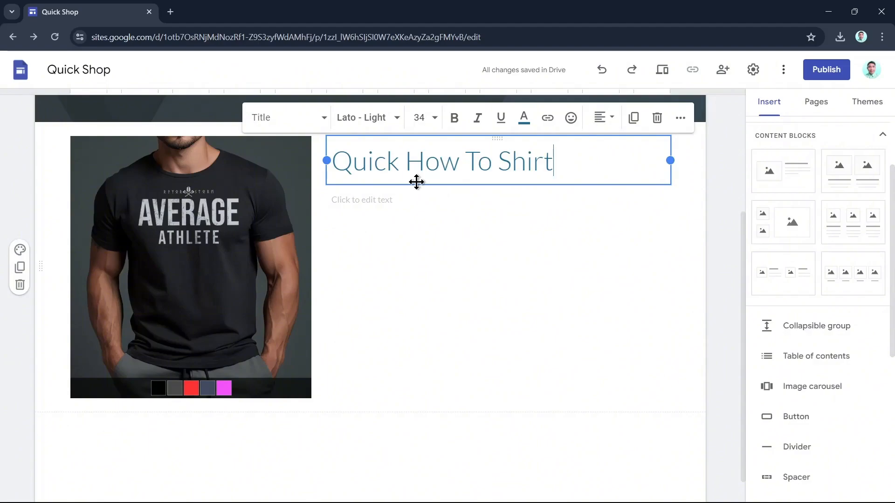
Enter the line "Try this new shirt design!" in the text placeholder under the heading and start a new line below it.
left_click(383, 208)
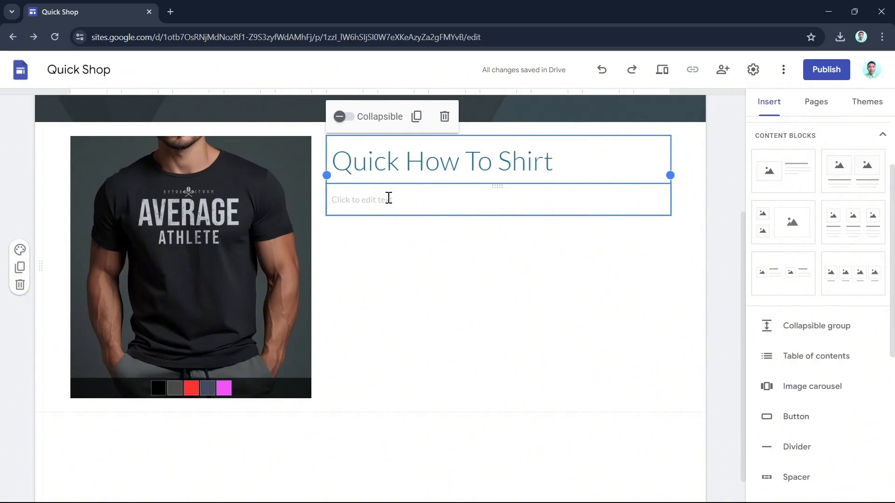
left_click(389, 198)
type("Try this")
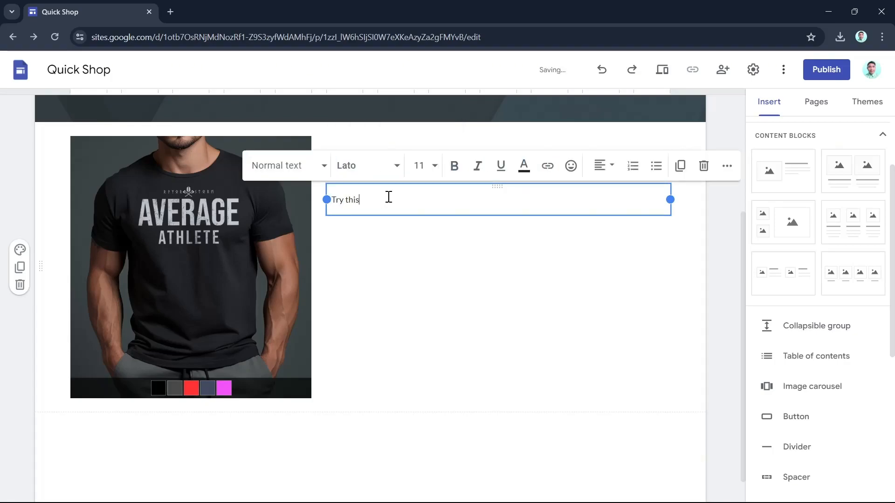
type(" new shirt design!")
key("Return")
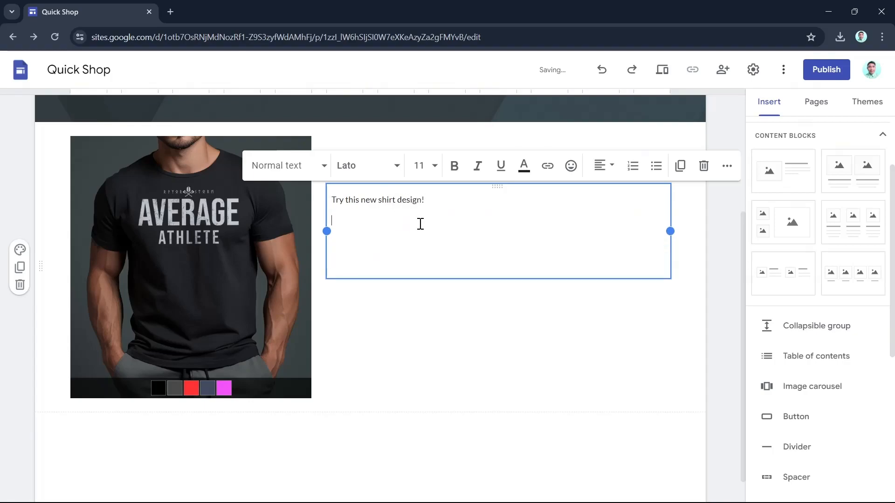
Duplicate the line "Try this new shirt design!" until the description has seven lines, with no empty lines at the end.
mouse_move(335, 200)
left_mouse_down()
mouse_move(465, 200)
mouse_move(328, 201)
left_mouse_up()
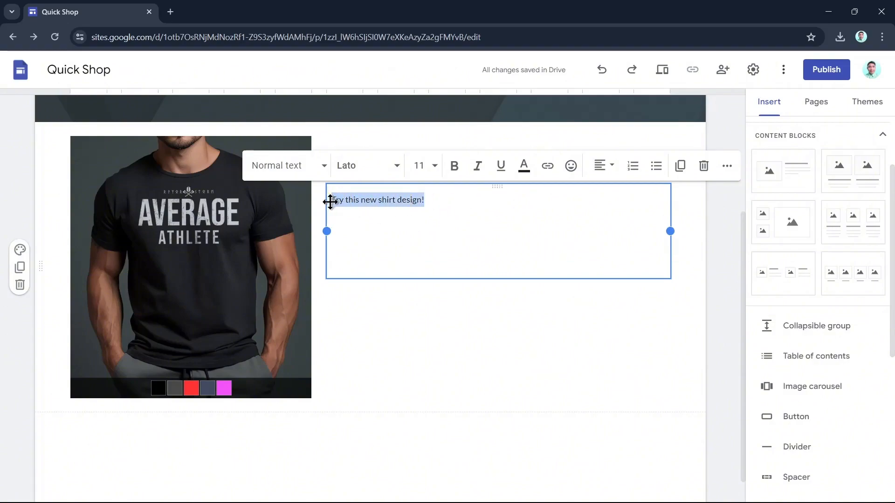
left_click(408, 224)
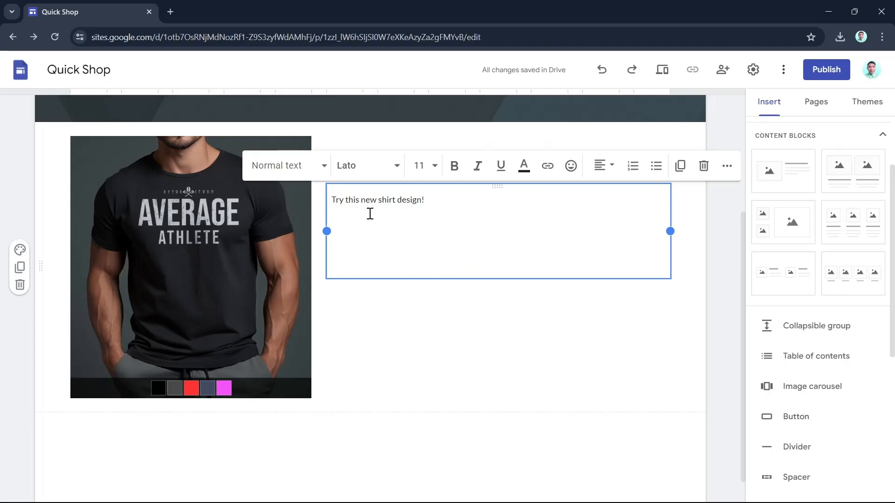
left_click_drag(334, 200, 448, 204)
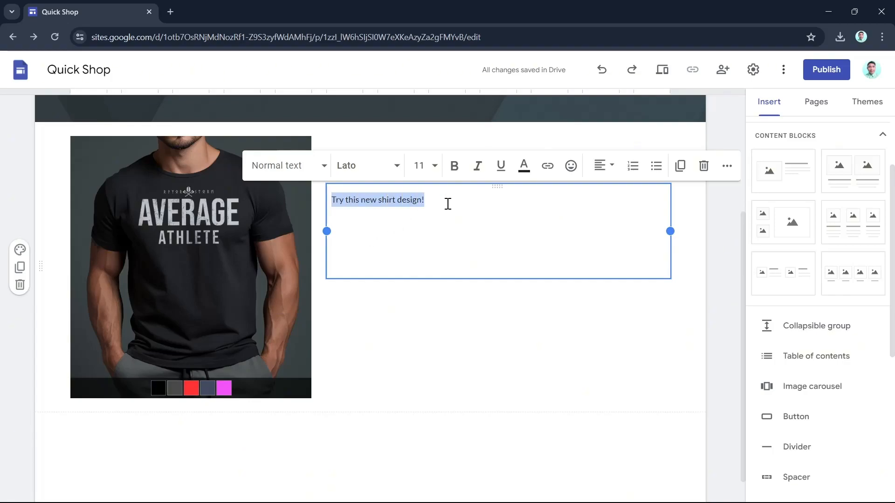
triple_click(421, 200)
key("ctrl+c")
left_click(409, 217)
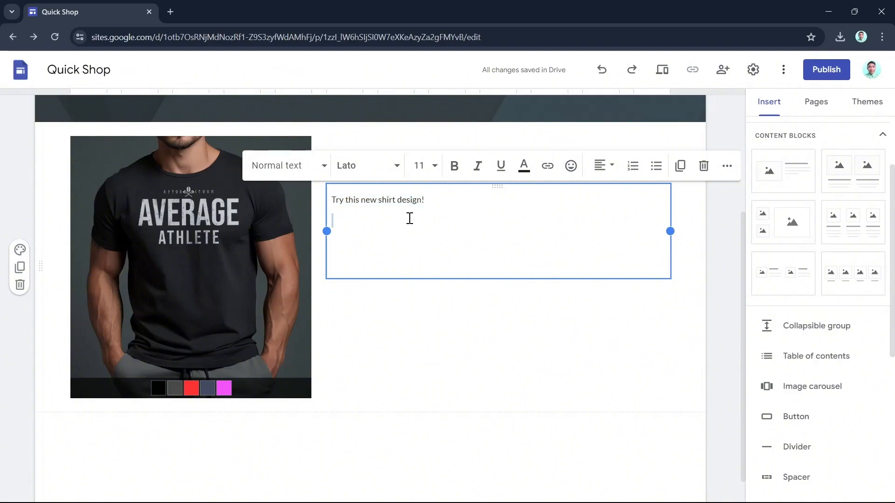
key("ctrl+v")
key("ctrl+v")
key("ctrl+v")
key("ctrl+v")
key("ctrl+v")
key("ctrl+v")
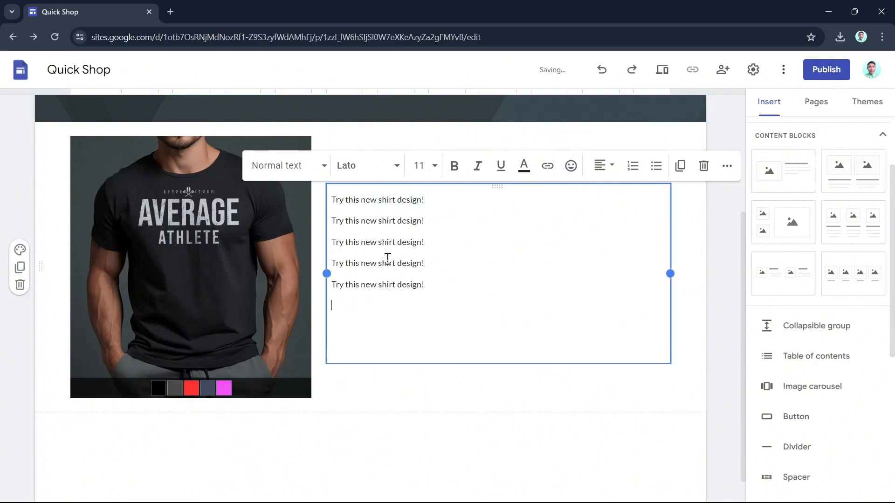
left_click_drag(499, 406, 507, 377)
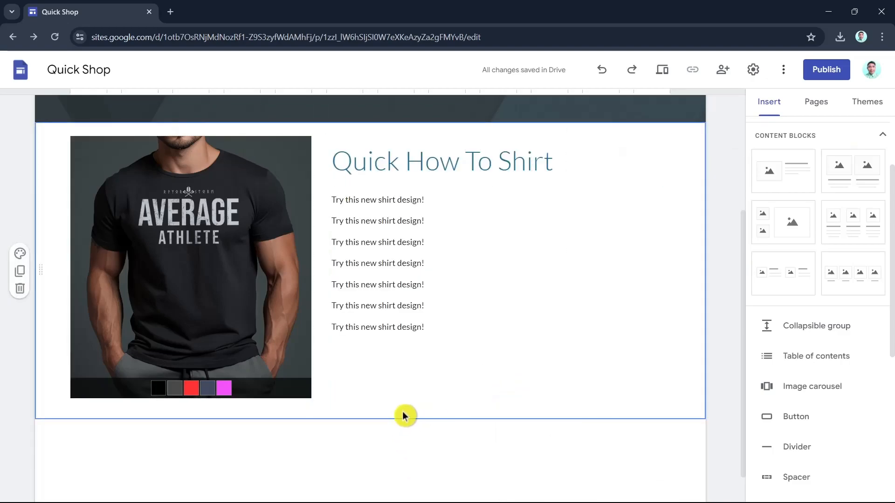
left_click(406, 383)
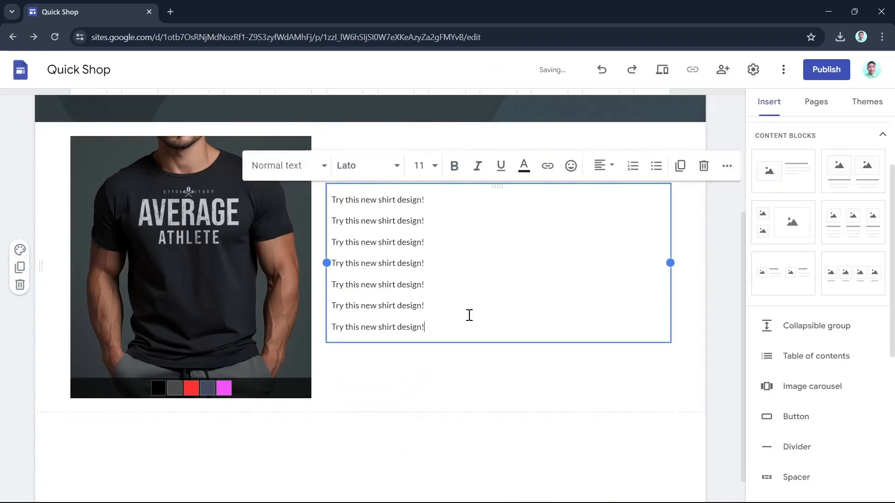
left_click(524, 375)
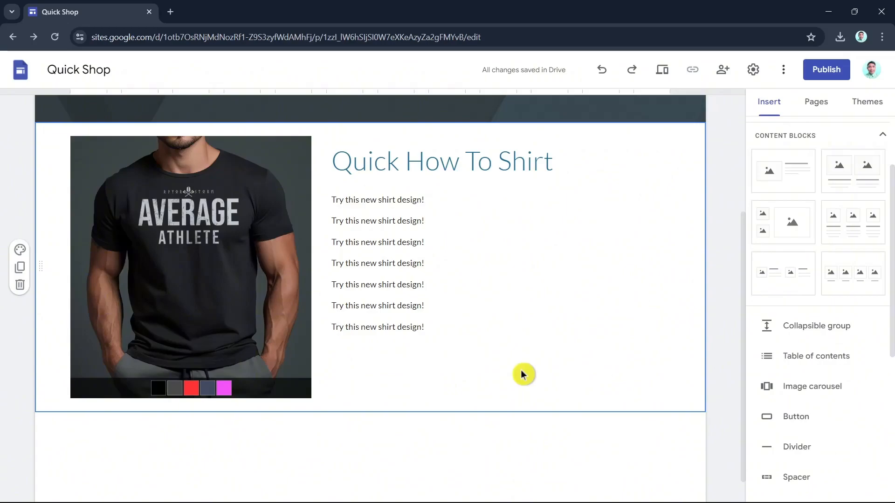
scroll(856, 405, "down", 2)
scroll(857, 405, "down", 3)
left_click(828, 223)
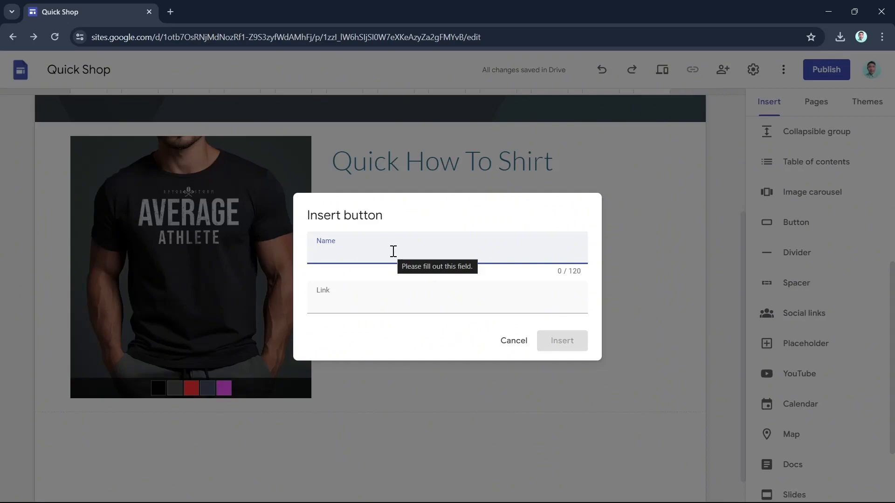
type("Buy Now")
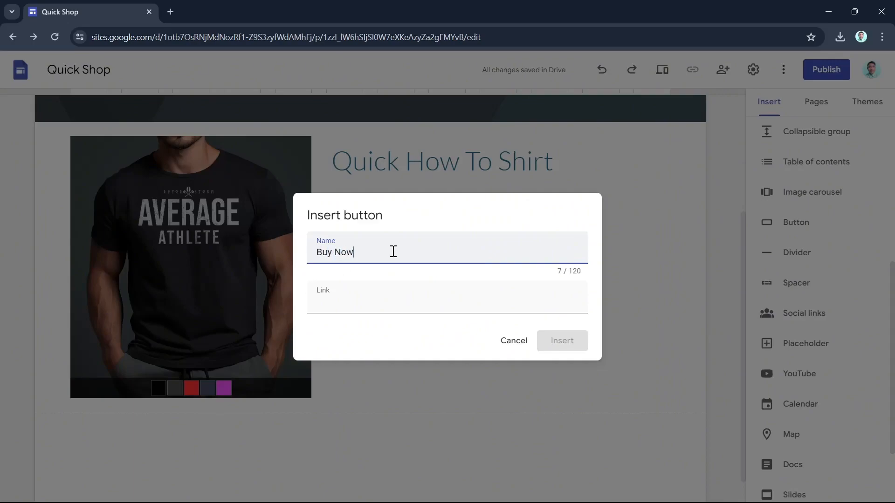
left_click(326, 299)
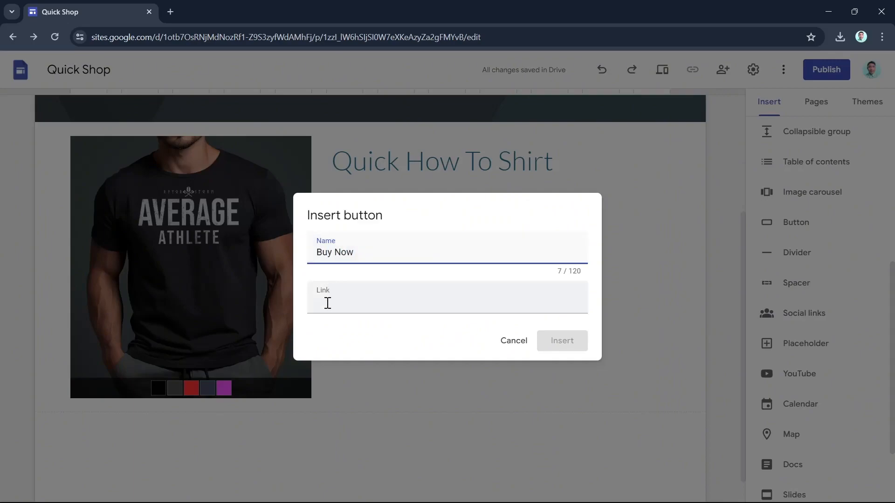
left_click(431, 299)
type("www.")
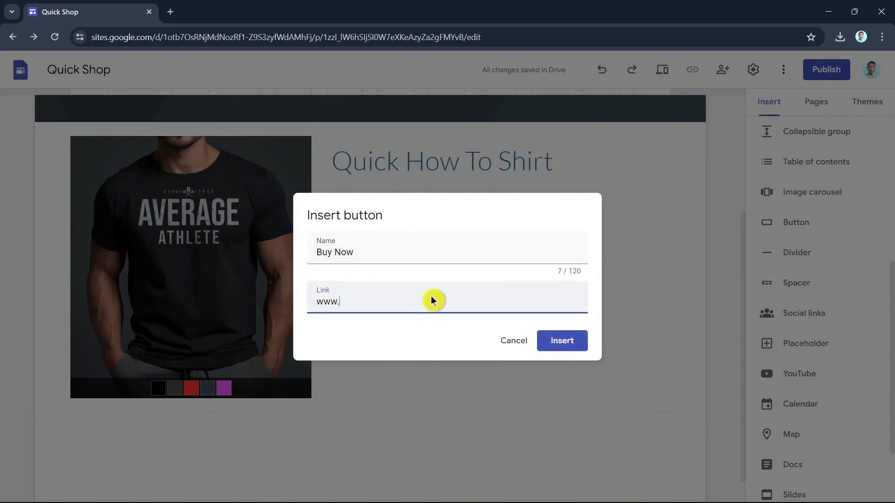
type("facebvoo")
key("BackSpace")
key("BackSpace")
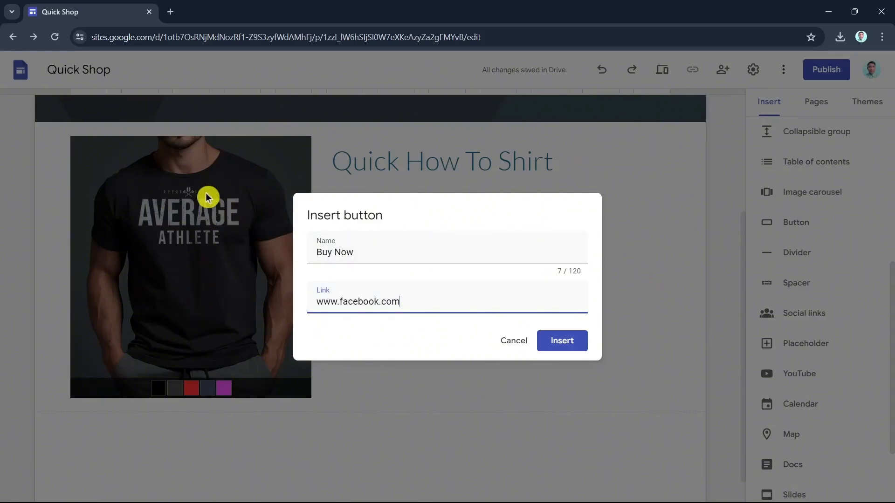
left_click(553, 344)
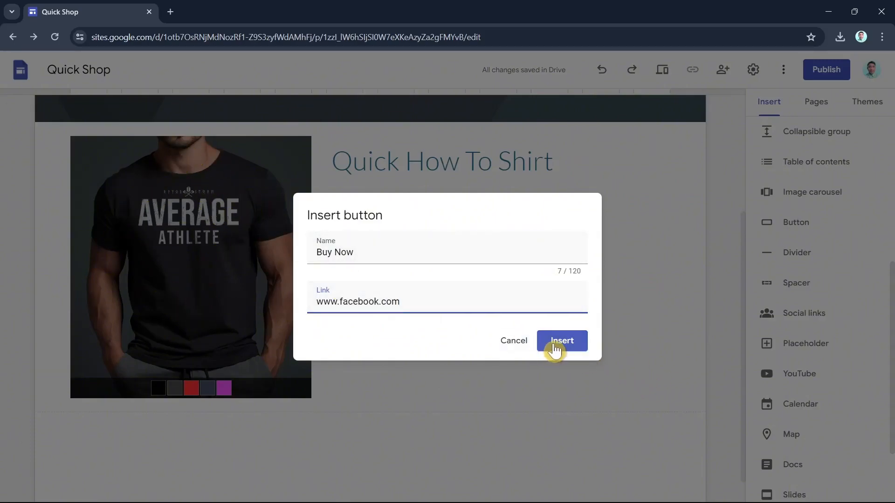
left_click_drag(132, 358, 450, 308)
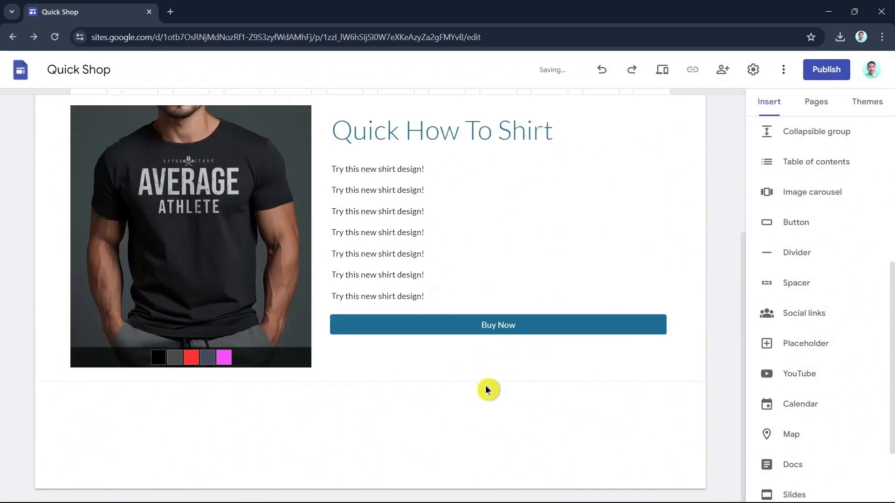
Try the Simple theme in its pink, green and purple colours, ending on green.
scroll(516, 427, "up", 3)
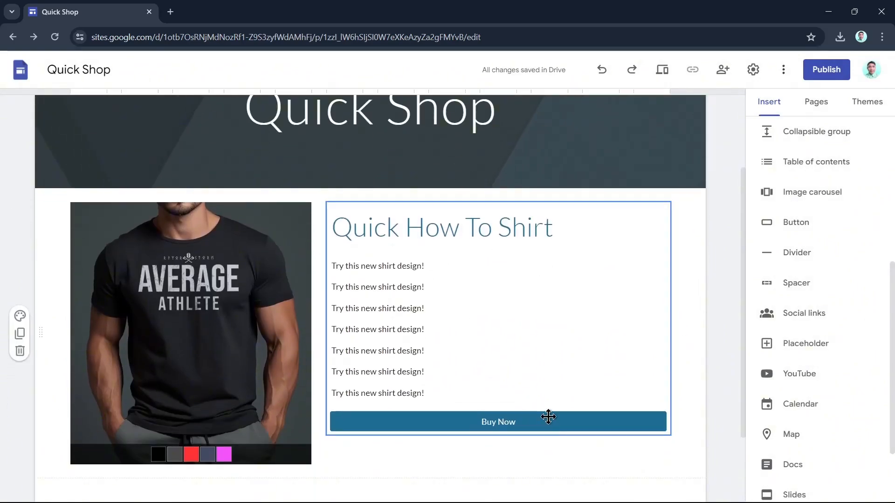
left_click(864, 103)
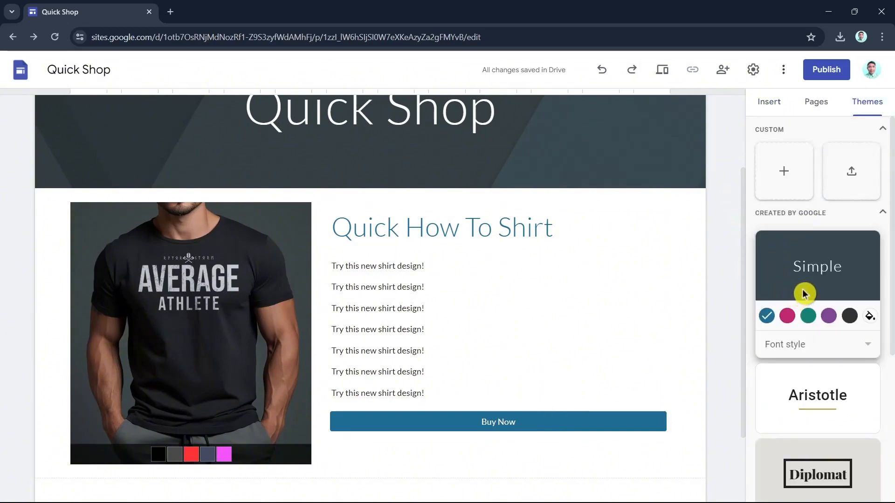
scroll(887, 317, "down", 4)
scroll(849, 328, "up", 5)
left_click(790, 319)
left_click(809, 314)
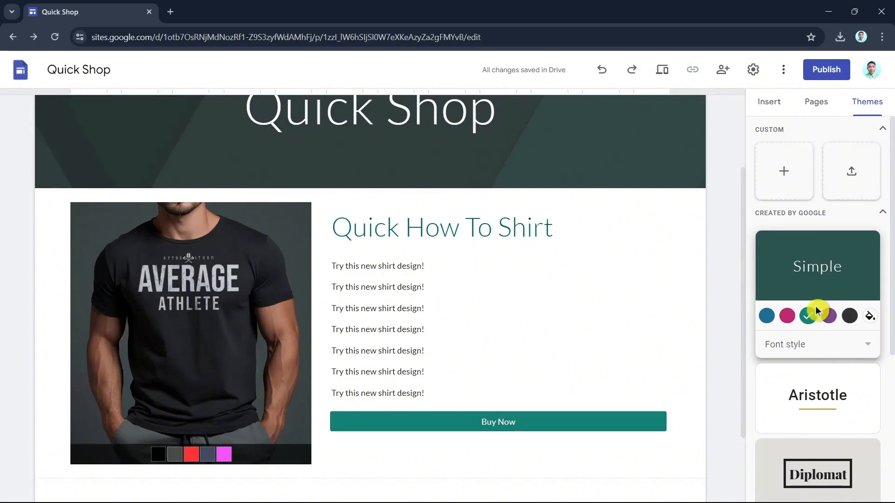
left_click(833, 317)
left_click(813, 318)
Try the Aristotle, Diplomat, Level, Vision and Impression themes on the site.
scroll(820, 318, "down", 2)
left_click(827, 301)
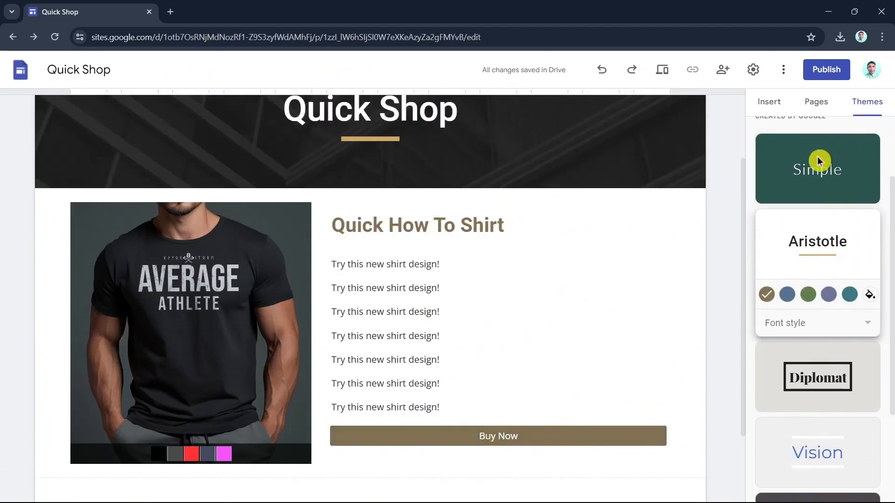
left_click(835, 377)
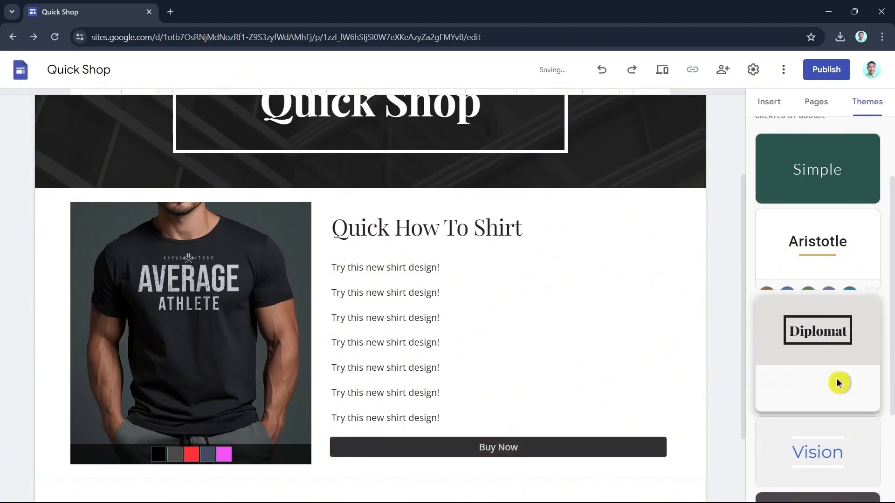
scroll(840, 380, "down", 2)
left_click(842, 419)
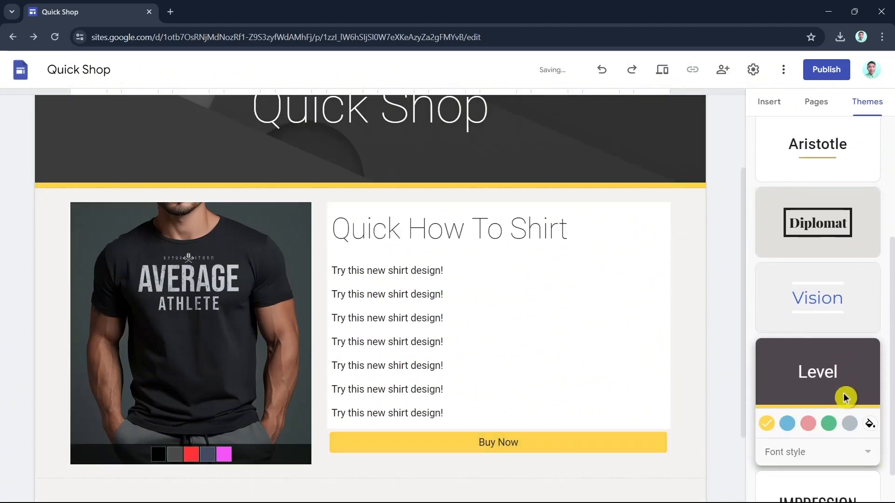
scroll(844, 395, "down", 1)
left_click(835, 268)
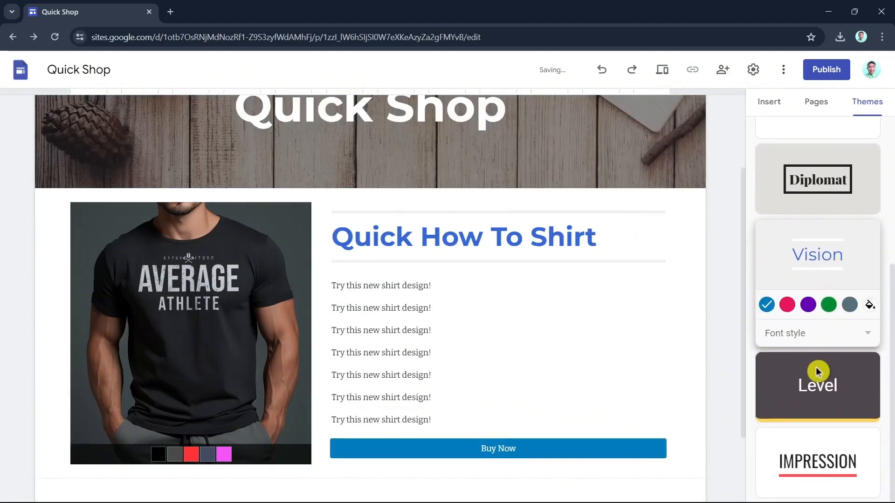
left_click(815, 401)
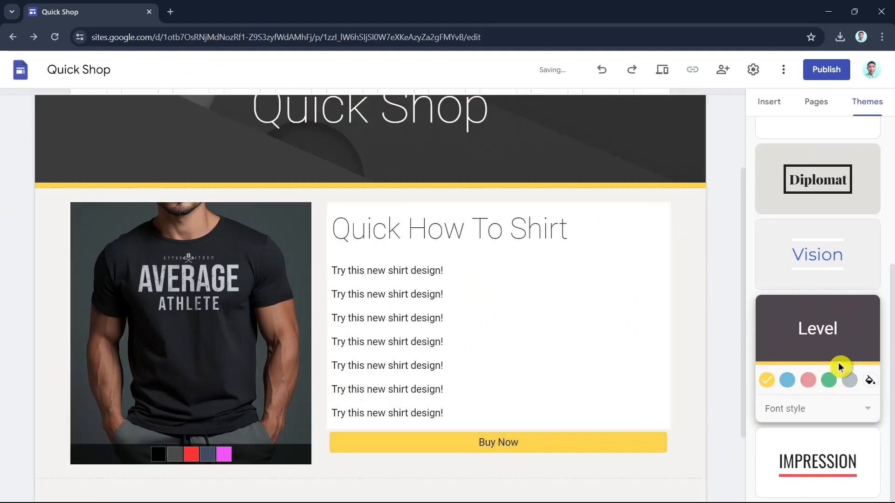
left_click(824, 464)
Apply the Diplomat theme, try its maroon, navy, purple and green colours, and set its colour to black.
scroll(835, 387, "up", 4)
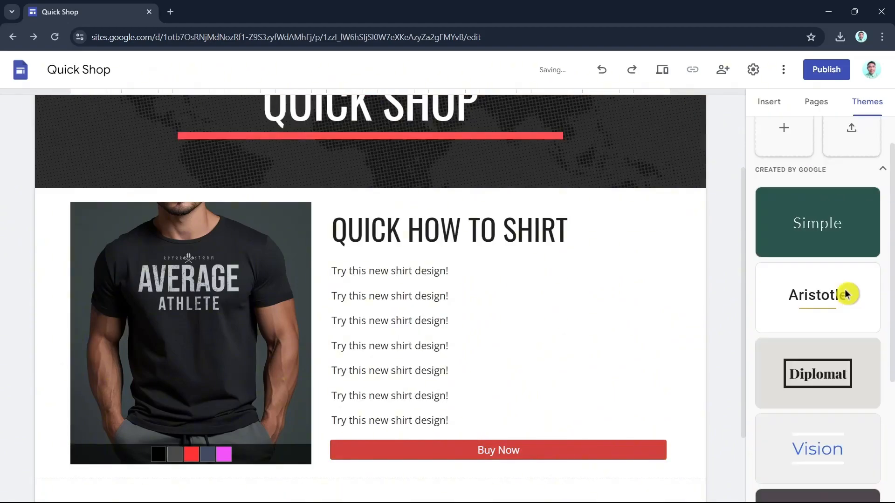
left_click(825, 375)
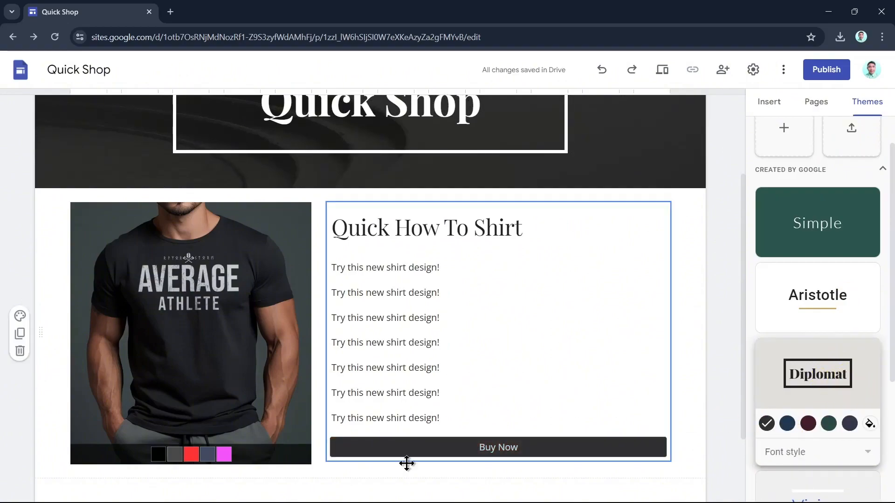
left_click(809, 425)
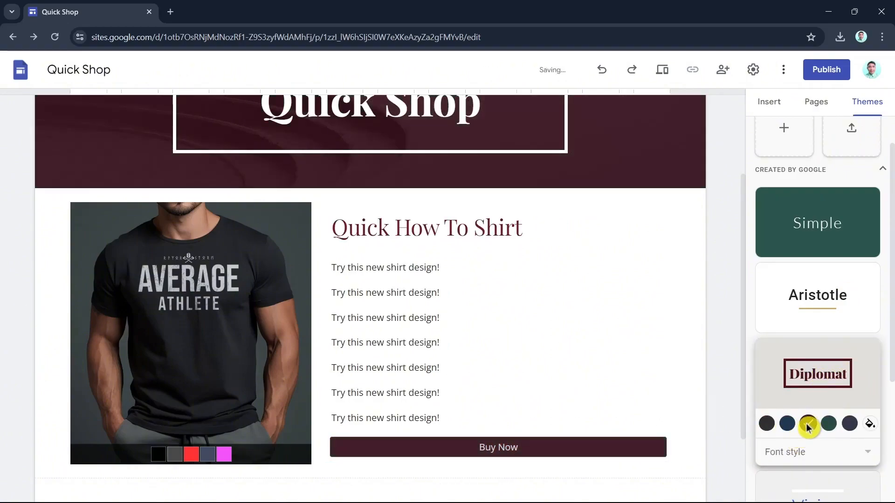
left_click(788, 425)
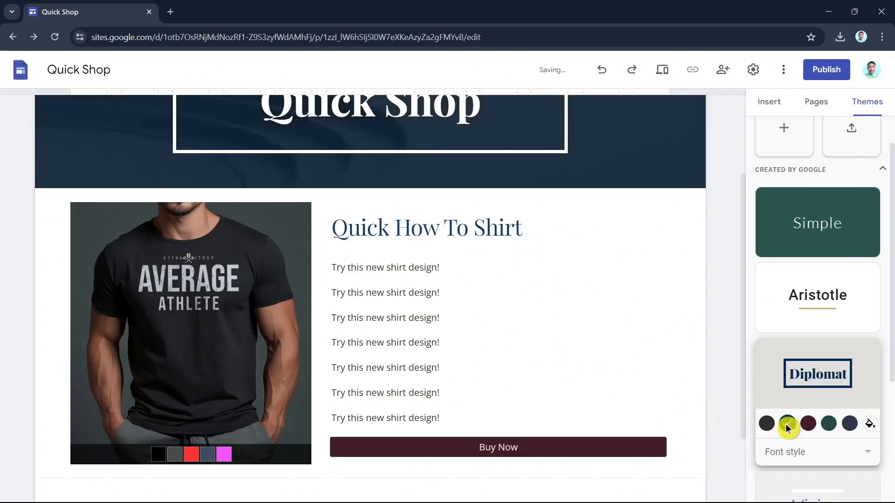
left_click(848, 426)
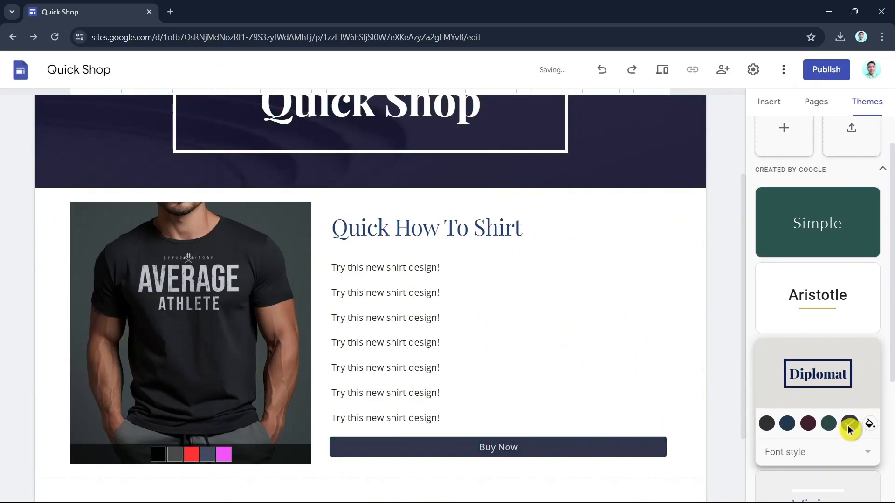
left_click(830, 425)
left_click(767, 425)
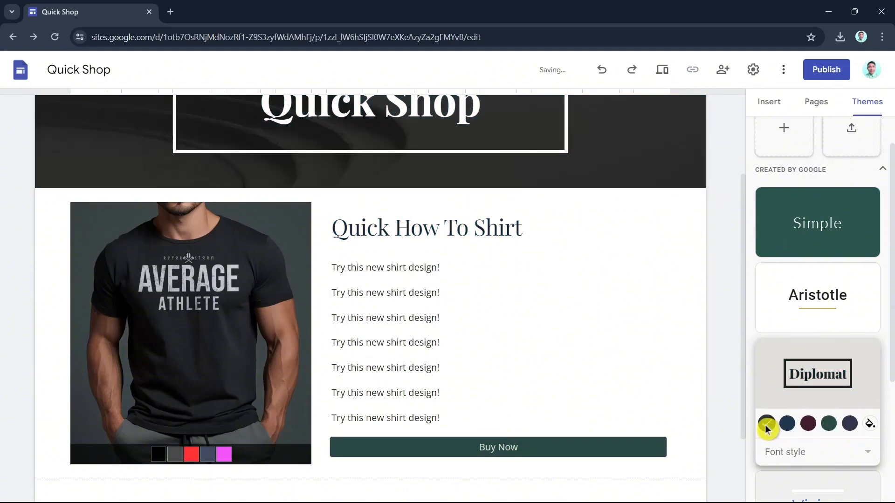
Review the header, product block and Buy Now button on the page with the black Diplomat theme.
scroll(661, 356, "up", 3)
scroll(667, 354, "down", 5)
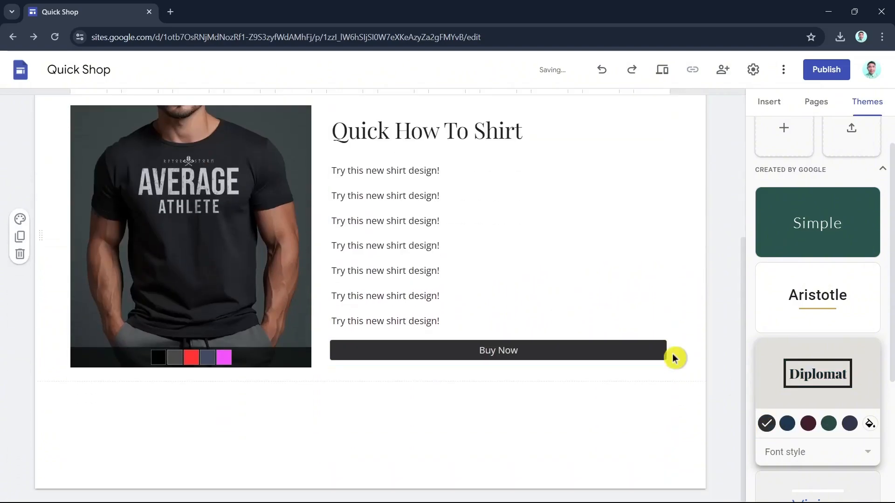
scroll(674, 358, "up", 5)
scroll(667, 370, "down", 2)
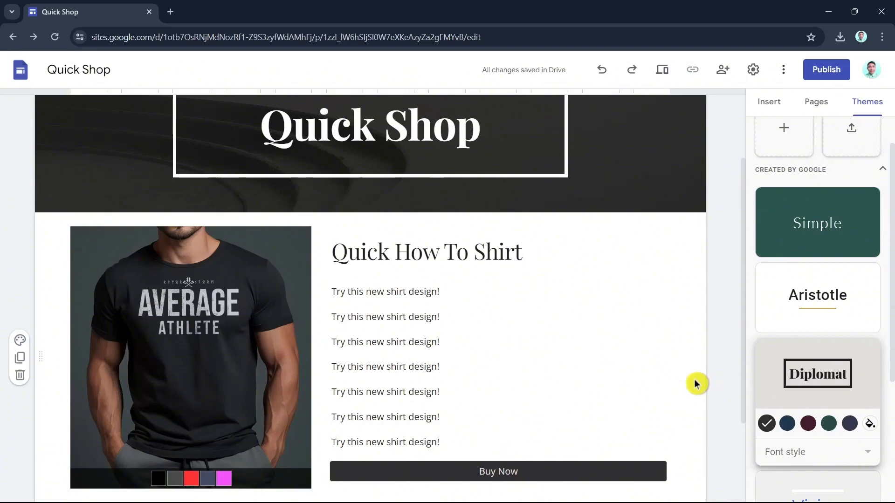
scroll(683, 393, "down", 2)
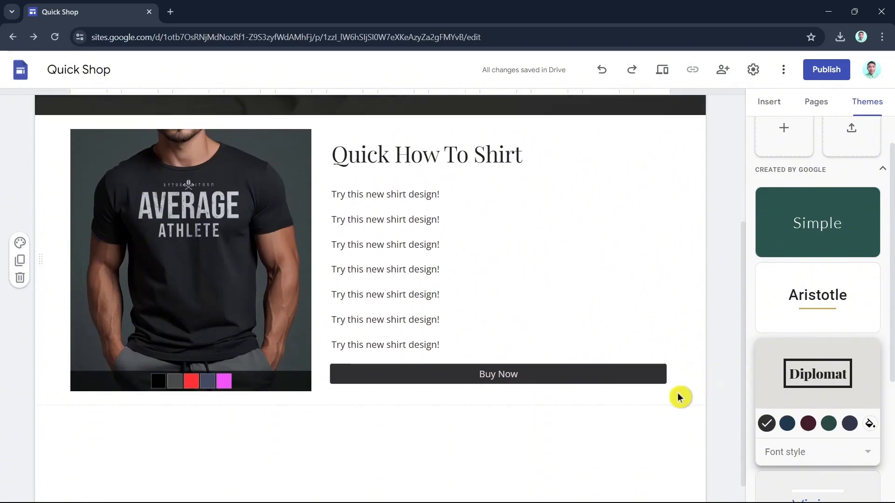
scroll(687, 409, "up", 2)
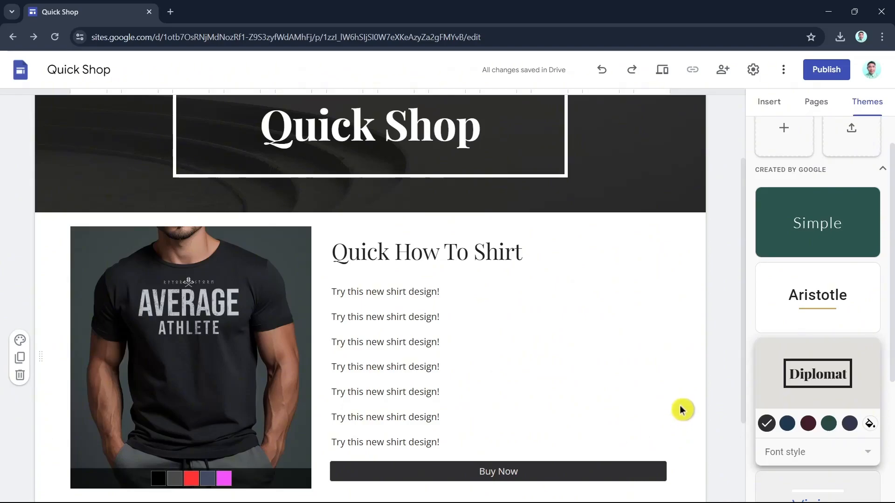
Search the web for stripe in a new browser tab and open the Stripe website.
left_click(171, 12)
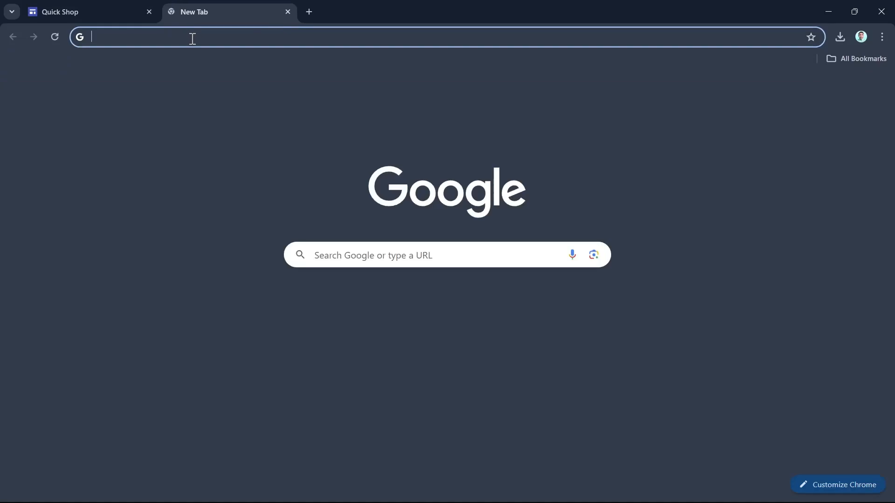
type("stripe")
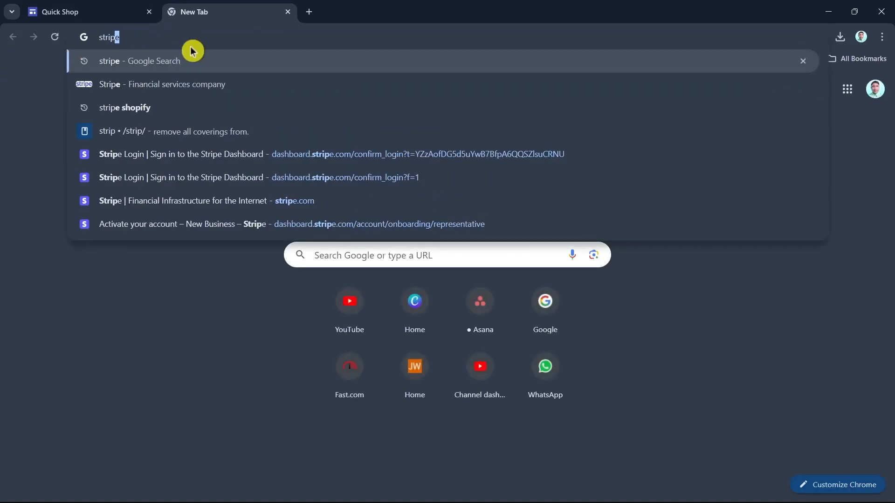
left_click(186, 84)
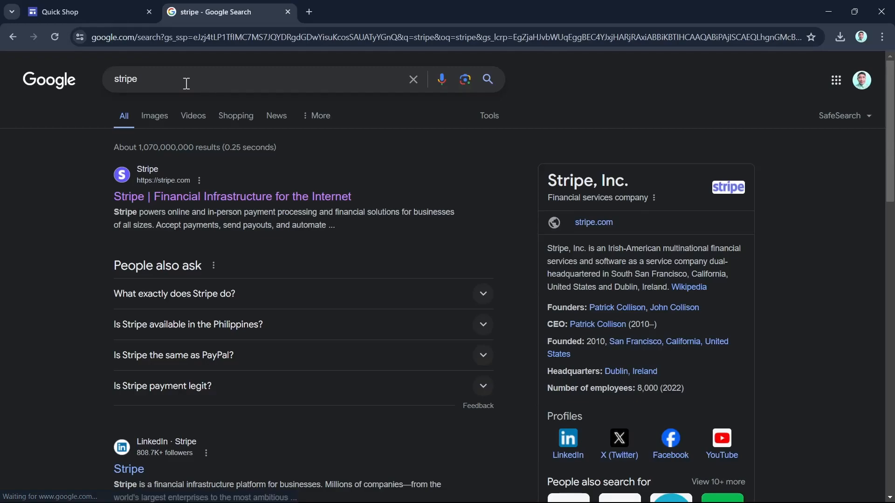
left_click(157, 198)
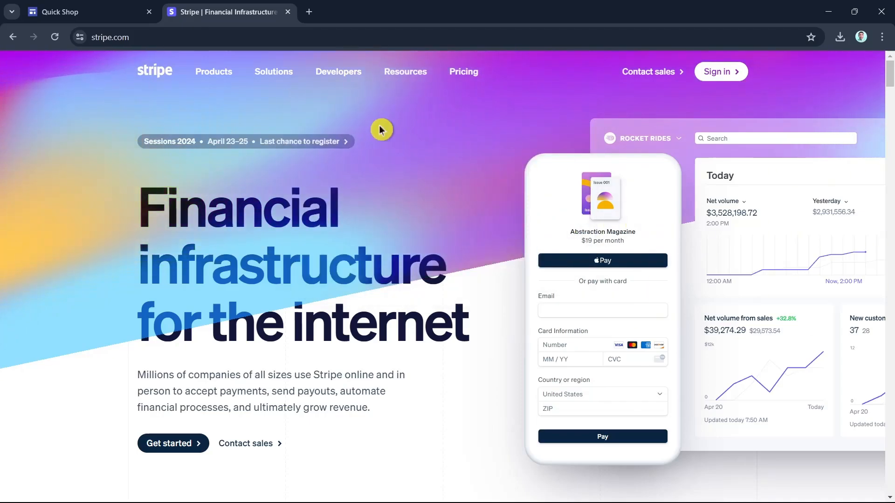
Return to the Quick Shop site editor and publish the site with the web address quickhowto1.
left_click(83, 14)
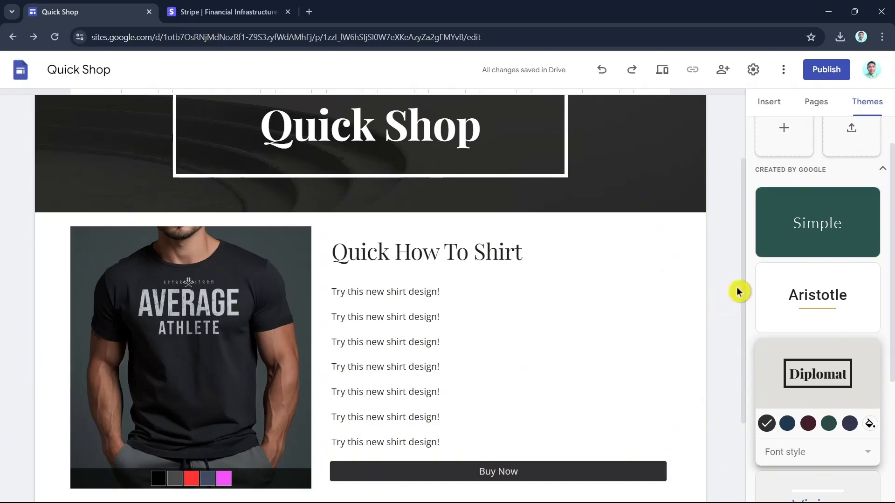
left_click(828, 71)
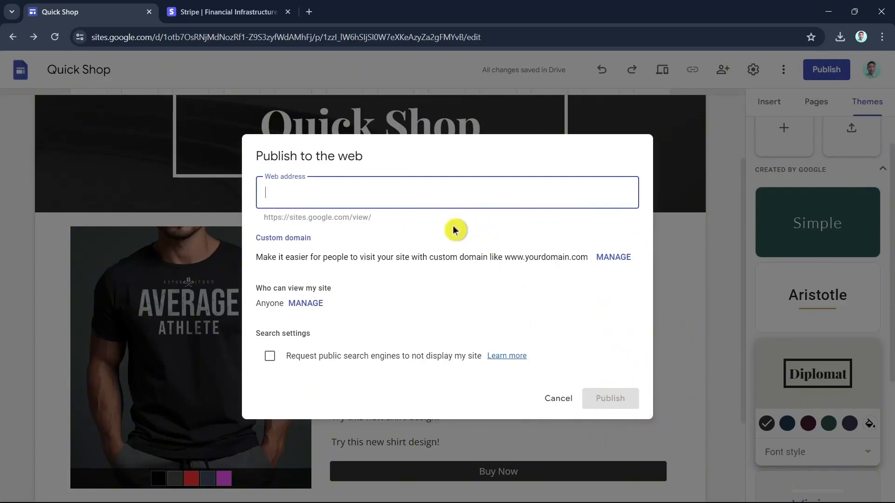
type("qu")
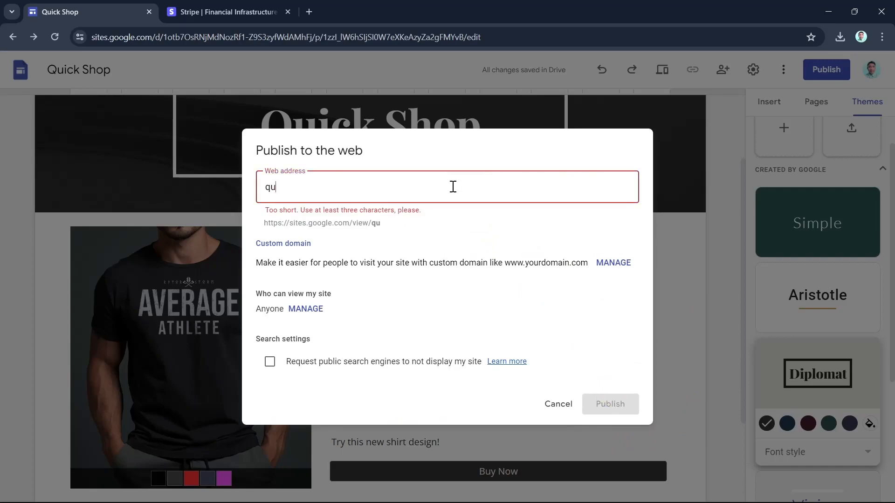
type("i")
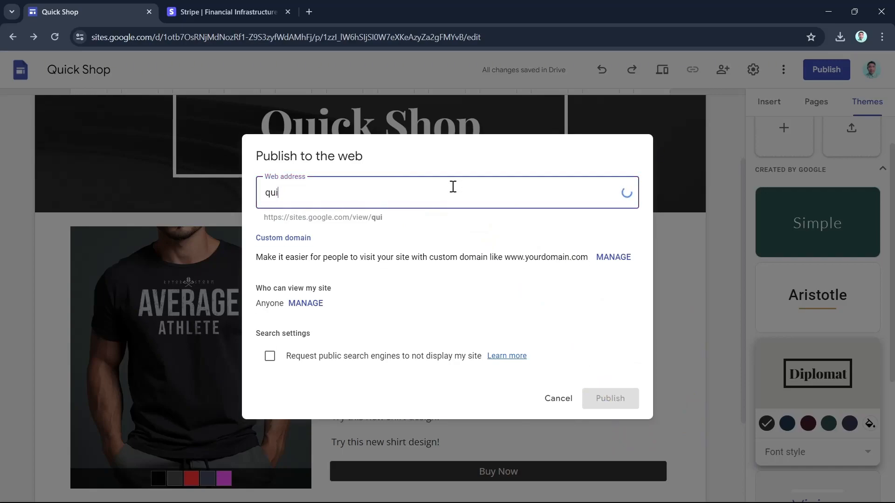
type("ckhowto")
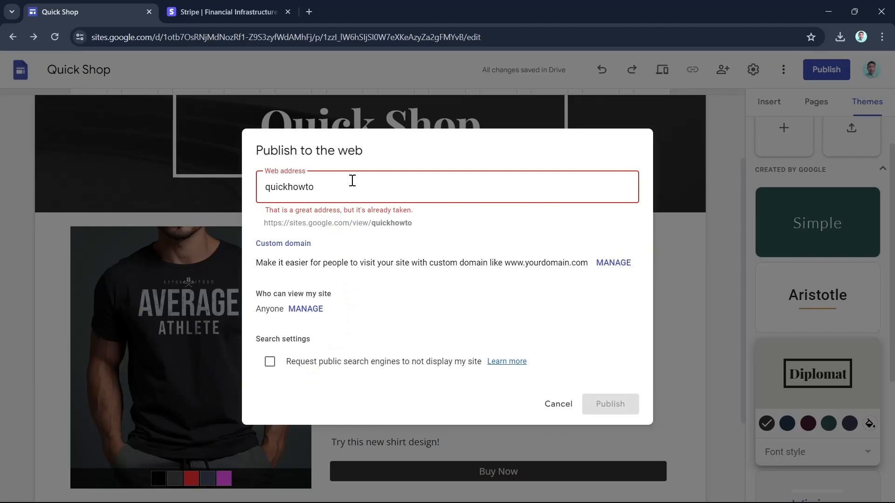
type("1")
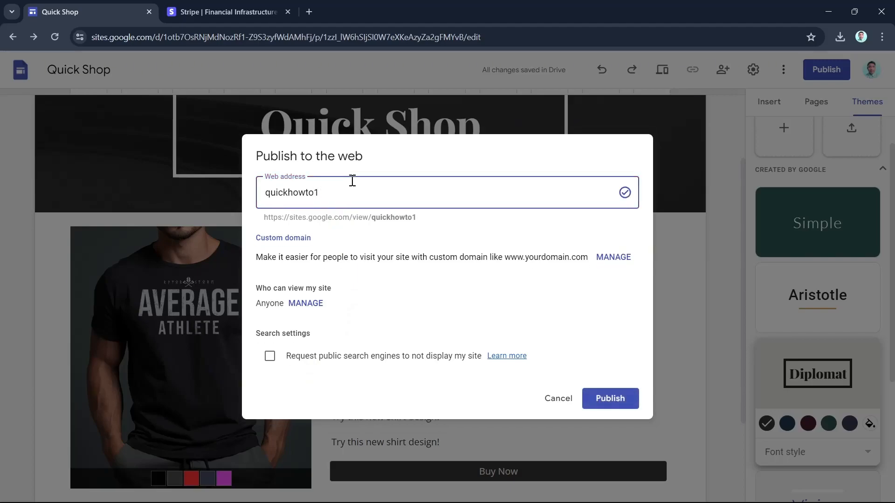
left_click(604, 408)
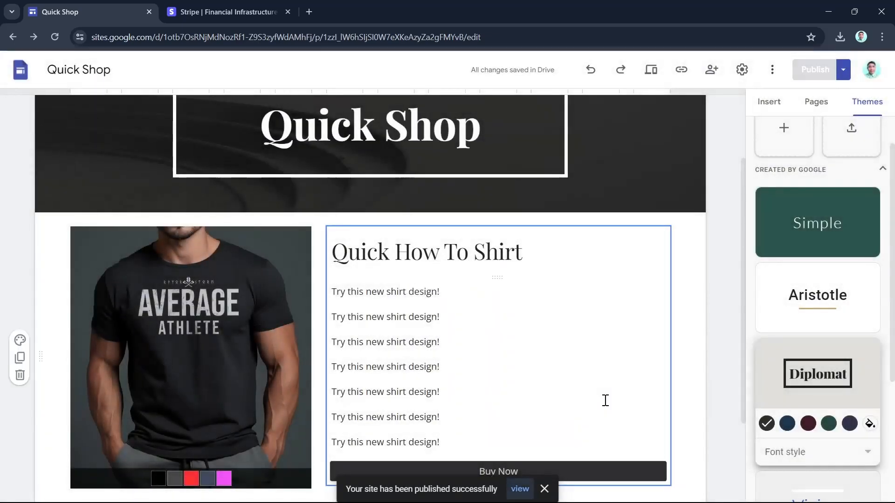
Open the published Quick Shop site and look through its header and product section.
left_click(518, 488)
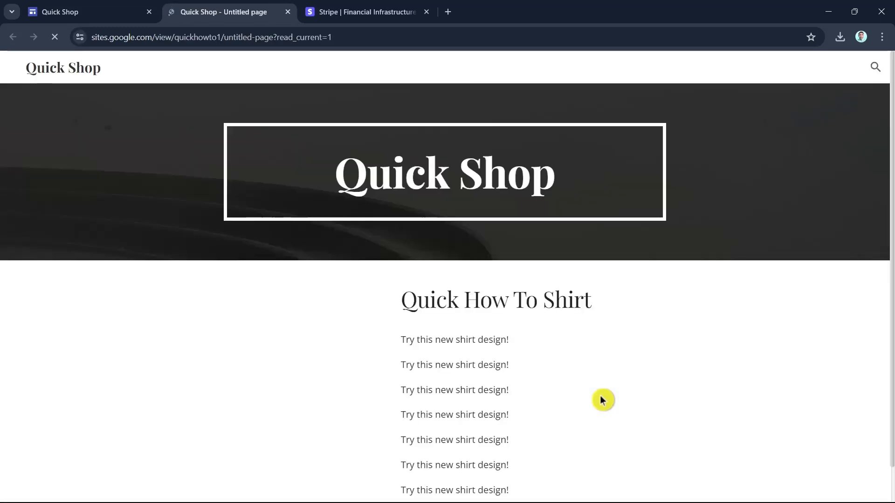
scroll(743, 395, "down", 2)
scroll(743, 394, "up", 2)
scroll(743, 395, "down", 2)
scroll(743, 395, "up", 2)
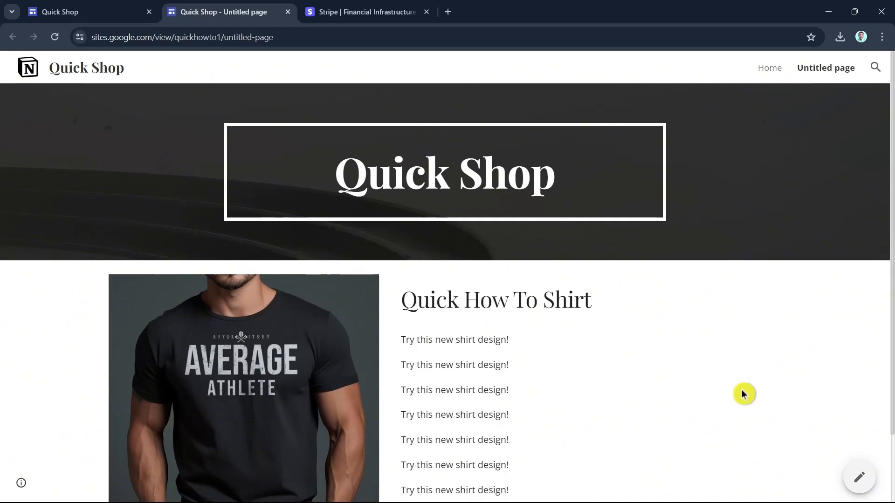
scroll(746, 387, "down", 2)
scroll(757, 410, "up", 2)
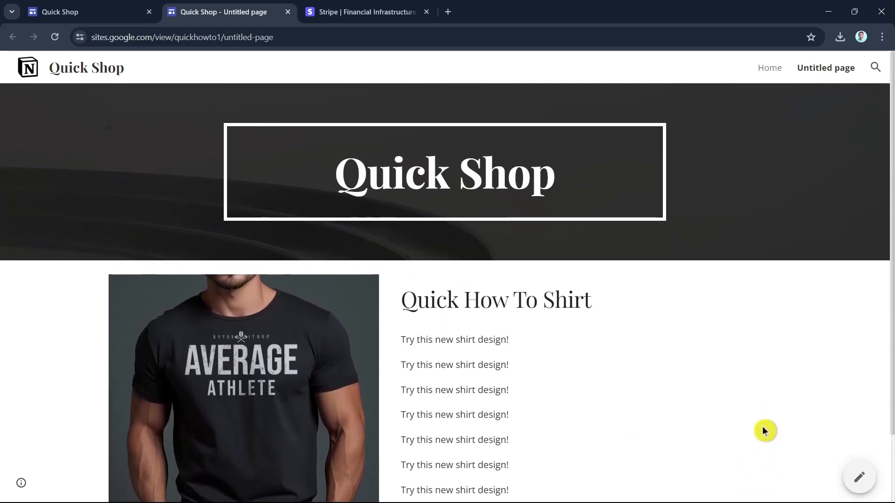